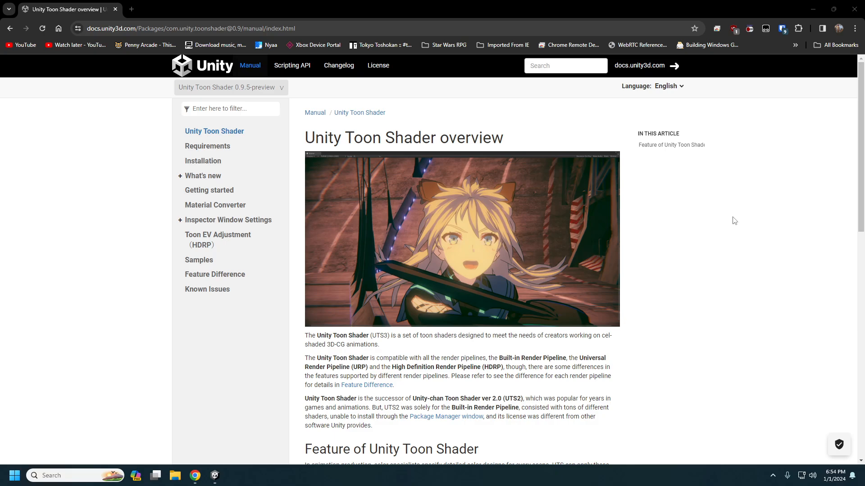
Read through the Unity Toon Shader overview page, including its pipeline compatibility notes and the typical color design example.
scroll(734, 220, "down", 3)
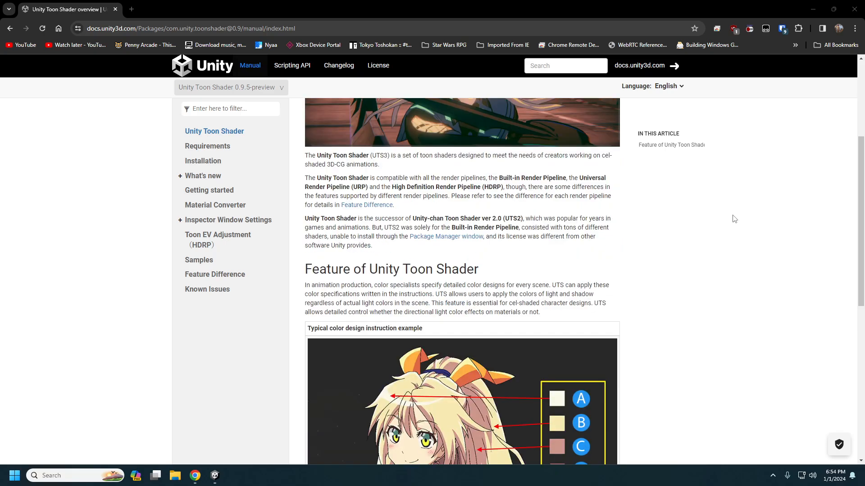
scroll(734, 220, "up", 3)
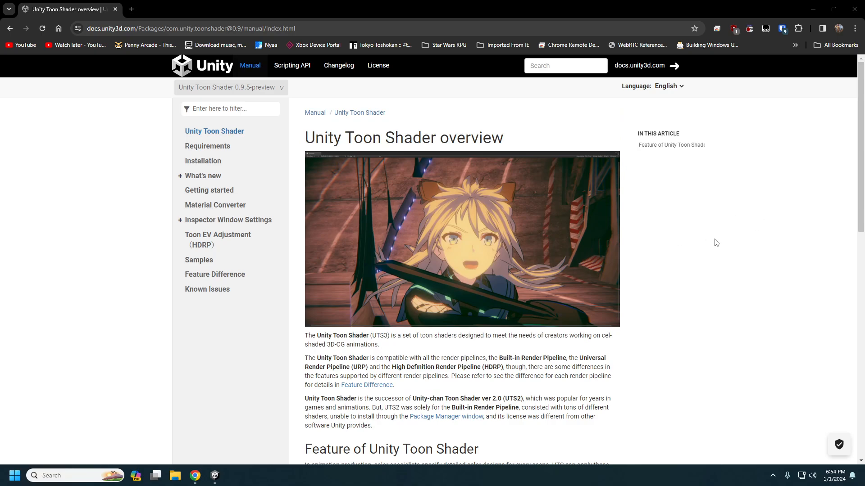
scroll(720, 259, "down", 1)
scroll(720, 262, "up", 1)
scroll(697, 282, "down", 3)
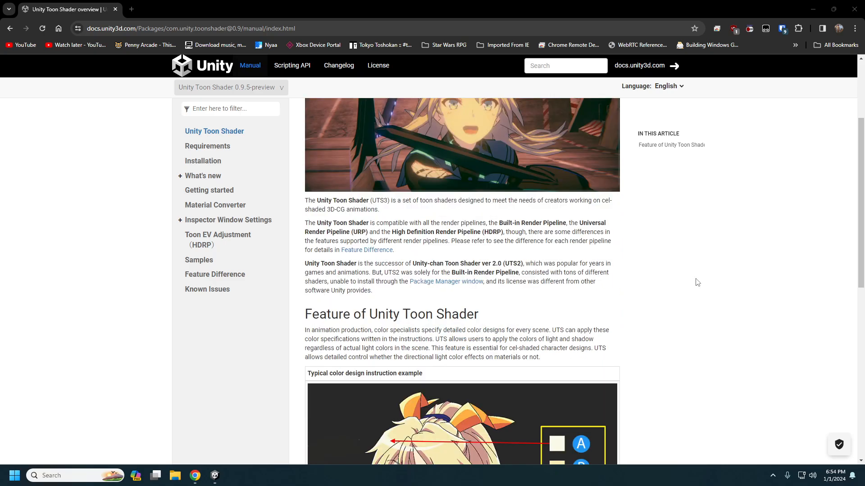
scroll(697, 283, "up", 3)
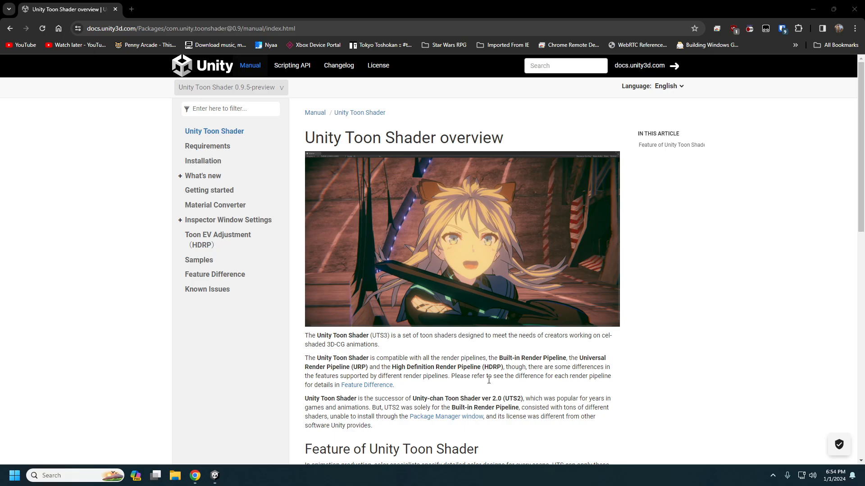
scroll(633, 360, "down", 1)
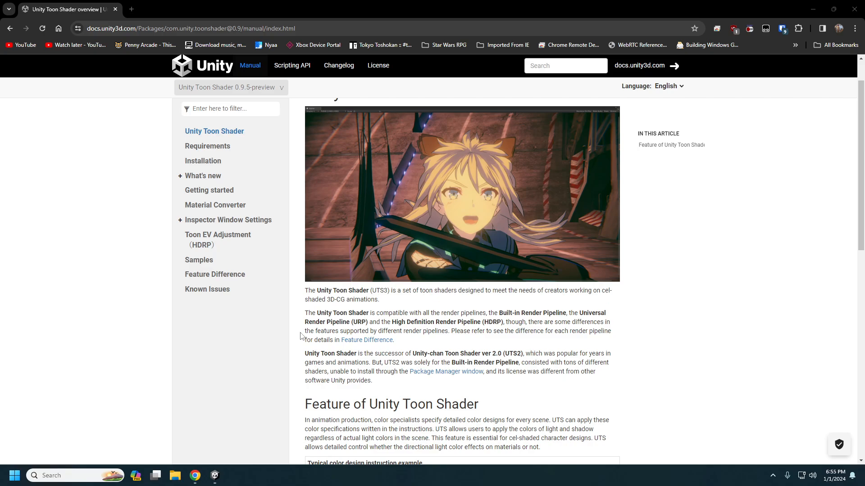
scroll(652, 315, "down", 7)
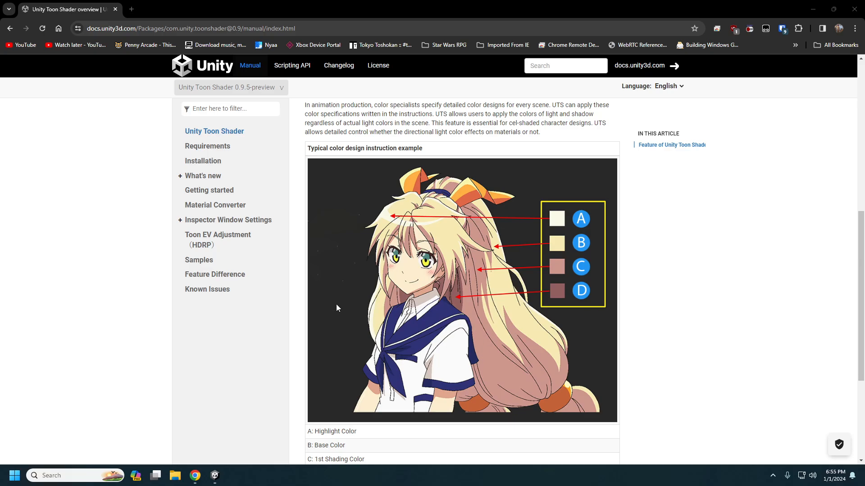
scroll(443, 297, "down", 3)
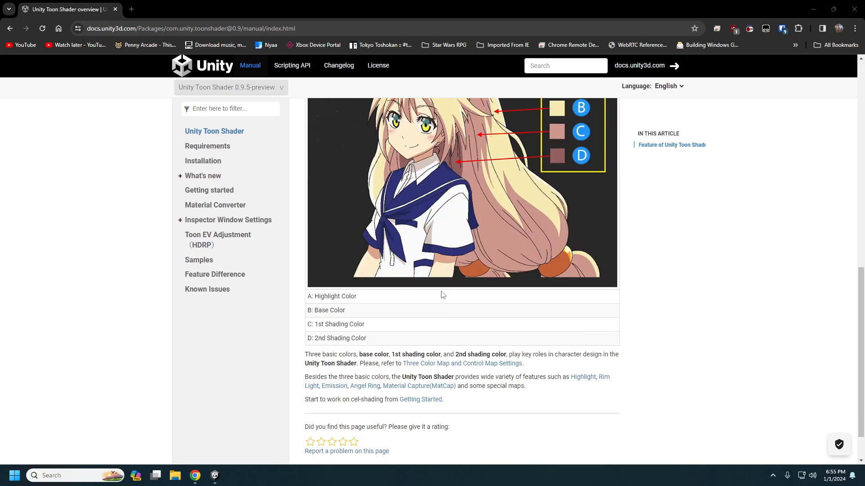
scroll(573, 259, "up", 1)
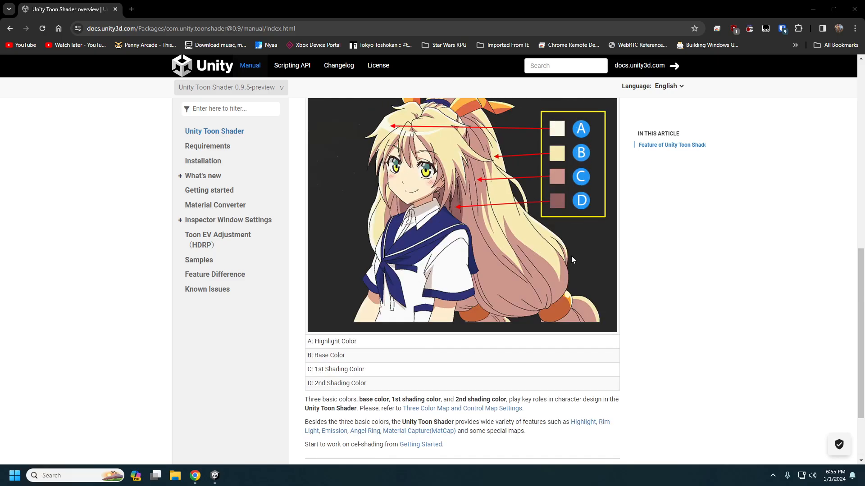
scroll(573, 258, "down", 2)
scroll(572, 283, "up", 2)
scroll(572, 284, "up", 2)
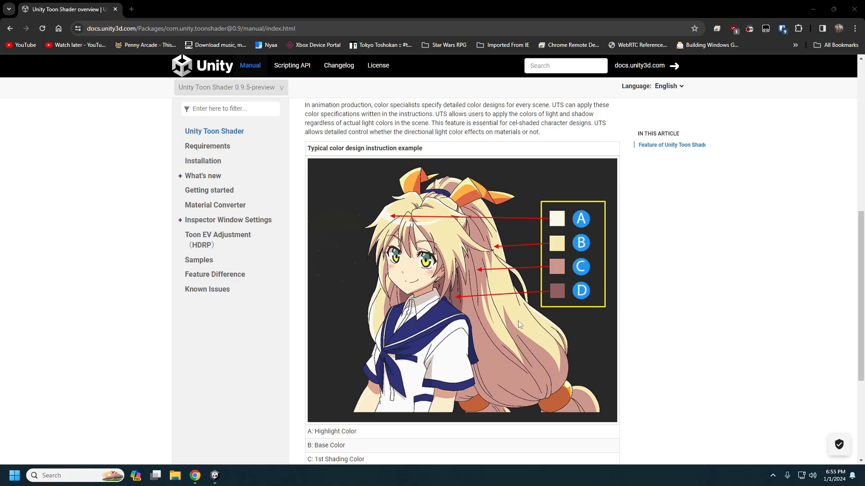
scroll(482, 292, "down", 1)
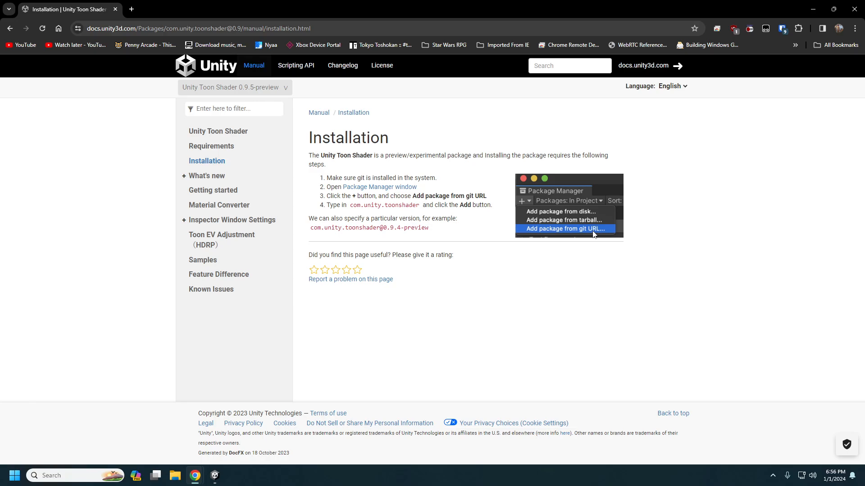
Review the package name com.unity.toonshader in the Installation instructions, then the Getting started sections up to the three basic colors.
left_click_drag(351, 205, 421, 210)
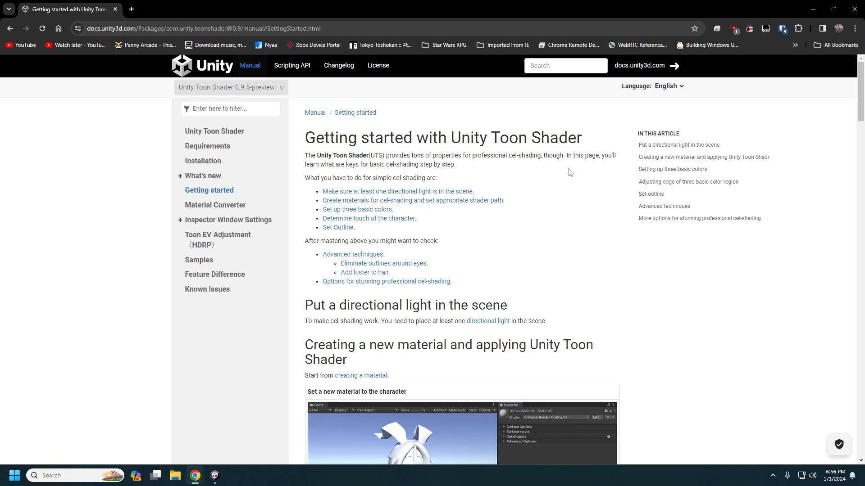
scroll(576, 213, "down", 1)
scroll(576, 213, "up", 1)
scroll(568, 220, "down", 4)
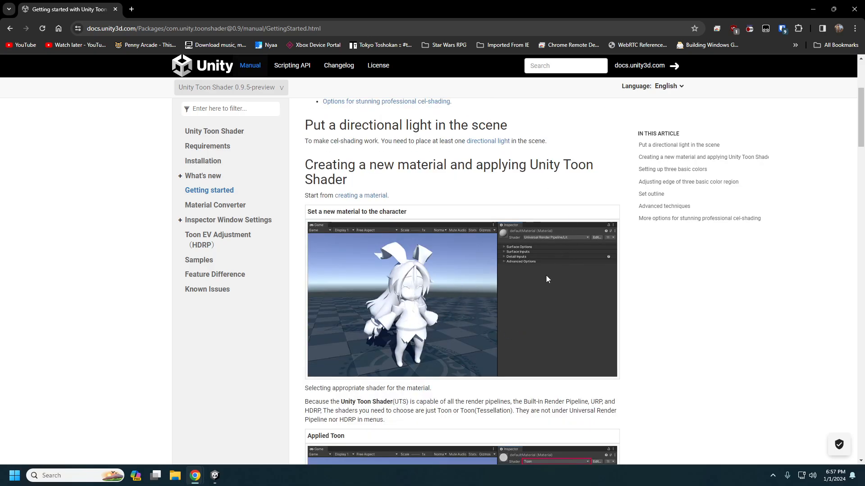
scroll(530, 292, "down", 4)
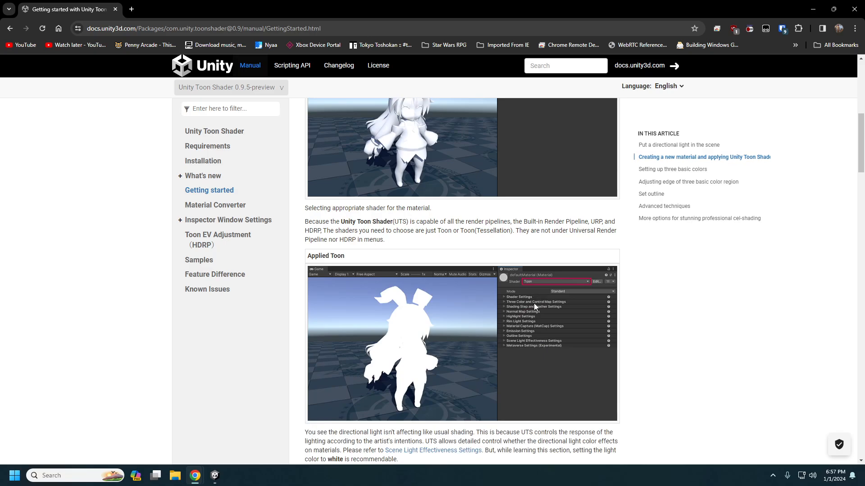
scroll(639, 247, "down", 1)
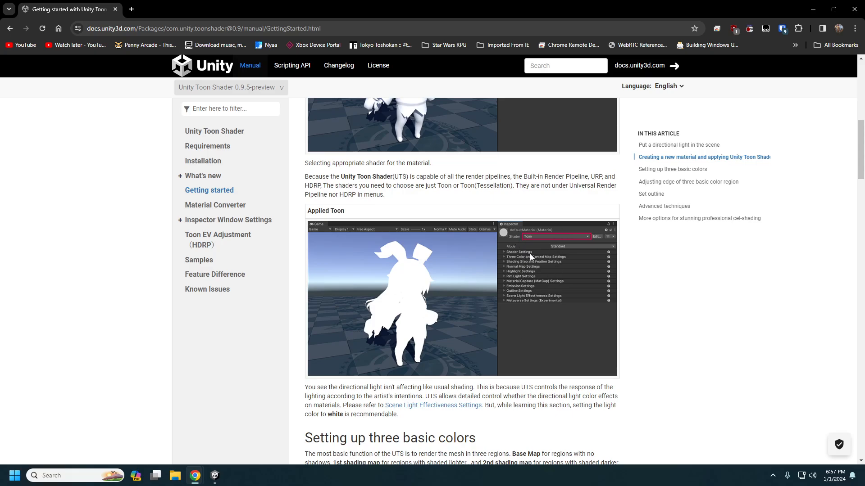
scroll(519, 264, "down", 6)
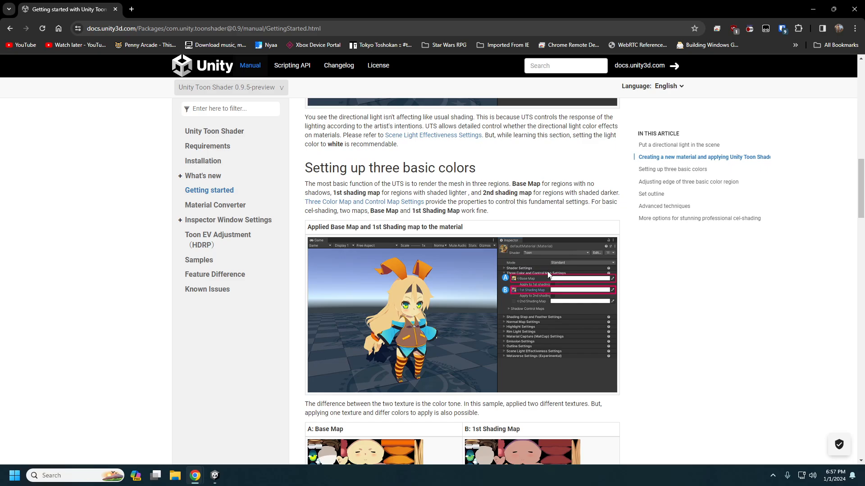
scroll(549, 274, "down", 1)
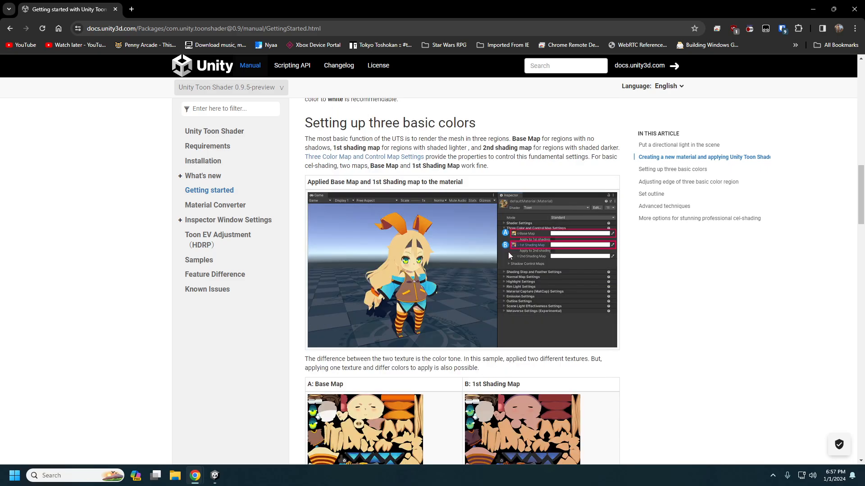
scroll(509, 253, "down", 1)
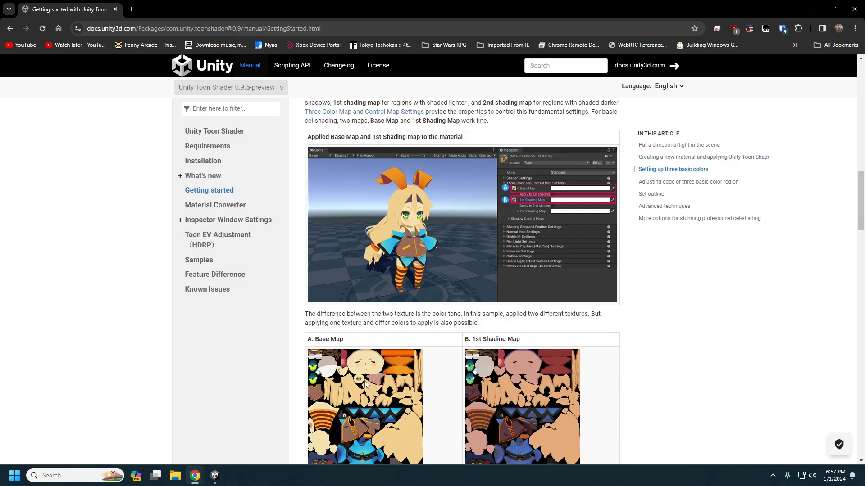
scroll(503, 383, "down", 2)
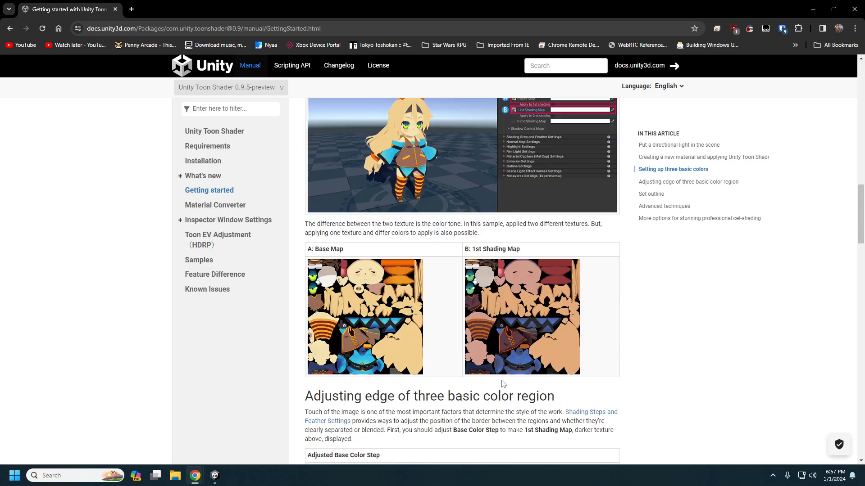
scroll(503, 384, "up", 3)
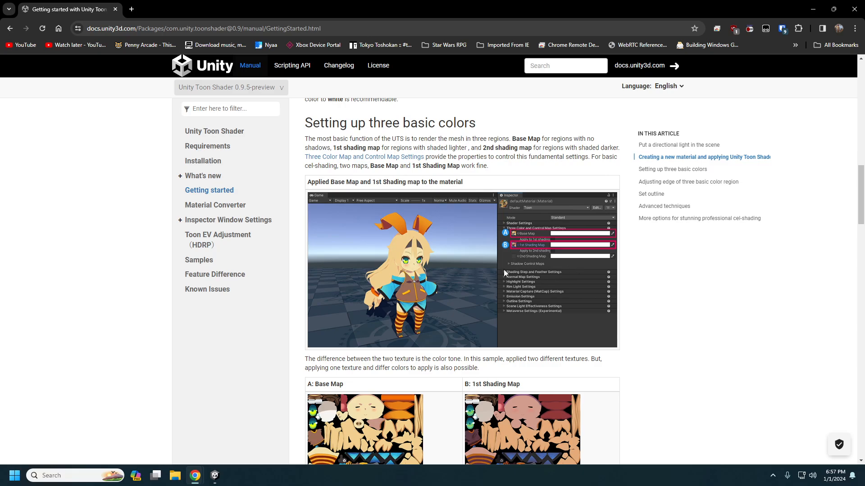
Examine the Getting started sections on adjusting color region edges, setting outlines, eliminating outlines around eyes and adding luster to hair.
scroll(504, 269, "down", 8)
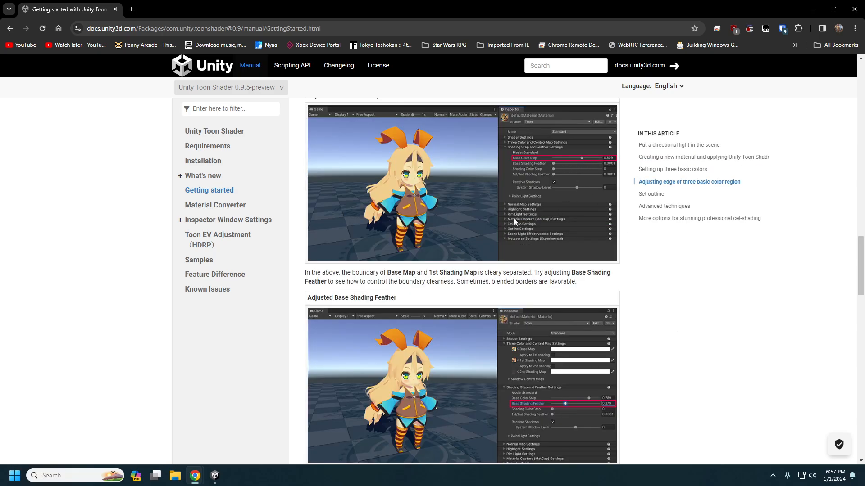
scroll(617, 351, "down", 1)
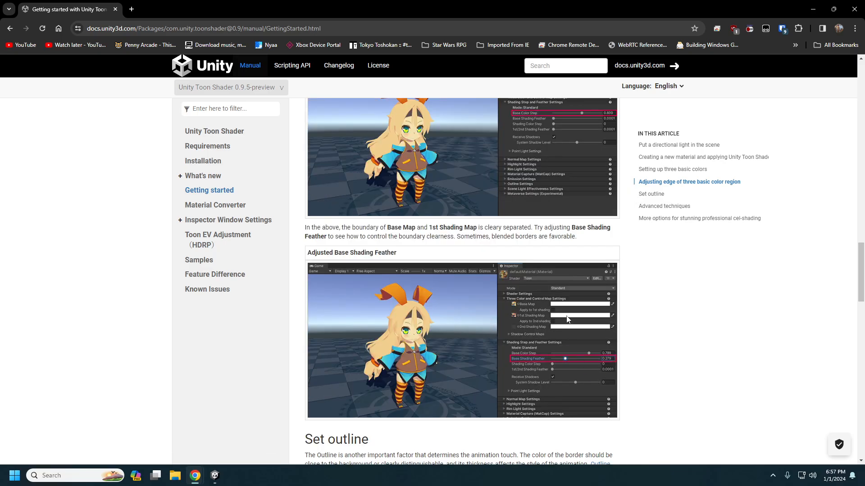
scroll(571, 310, "down", 6)
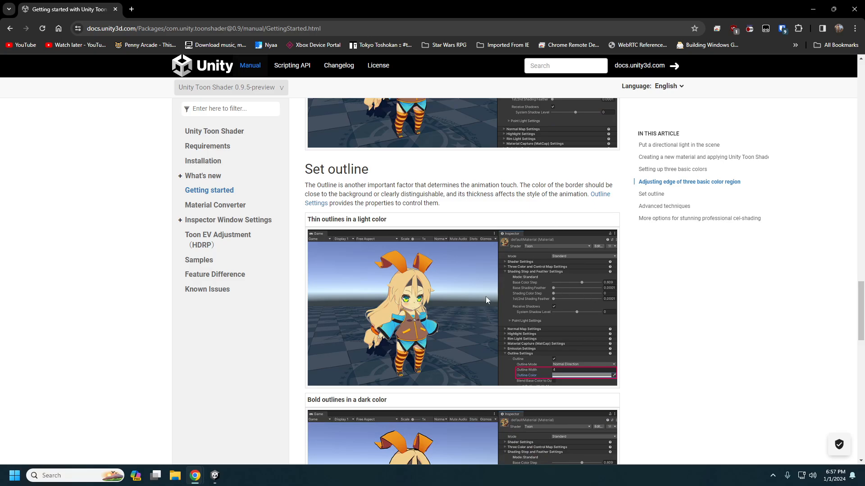
scroll(453, 311, "down", 3)
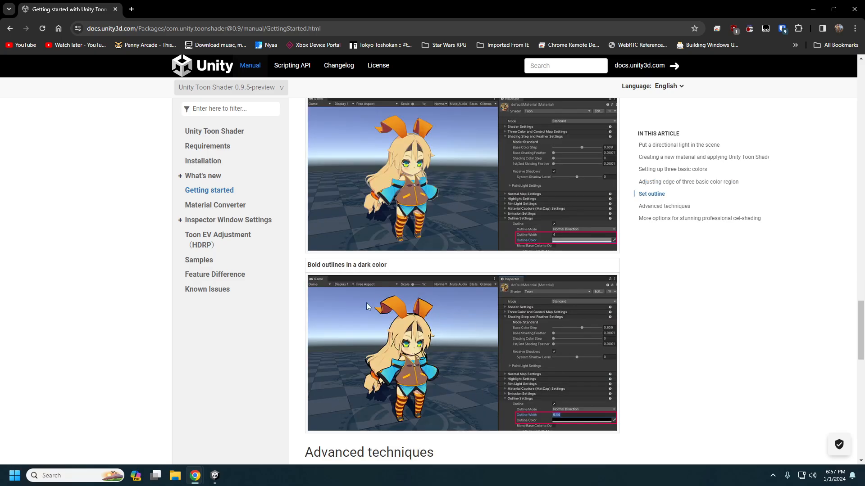
scroll(579, 376, "down", 1)
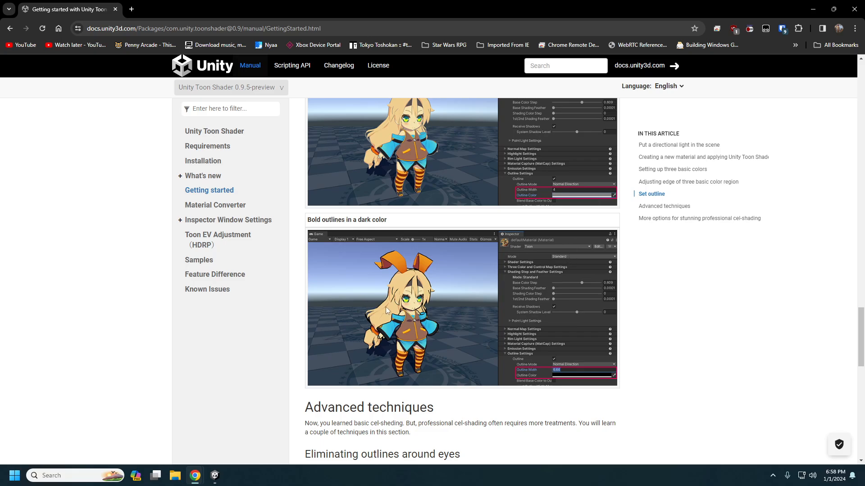
scroll(404, 301, "down", 3)
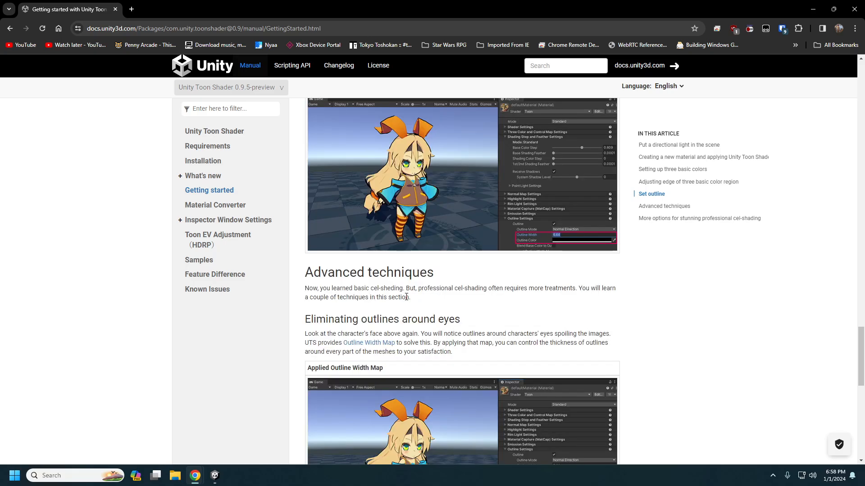
scroll(476, 295, "down", 2)
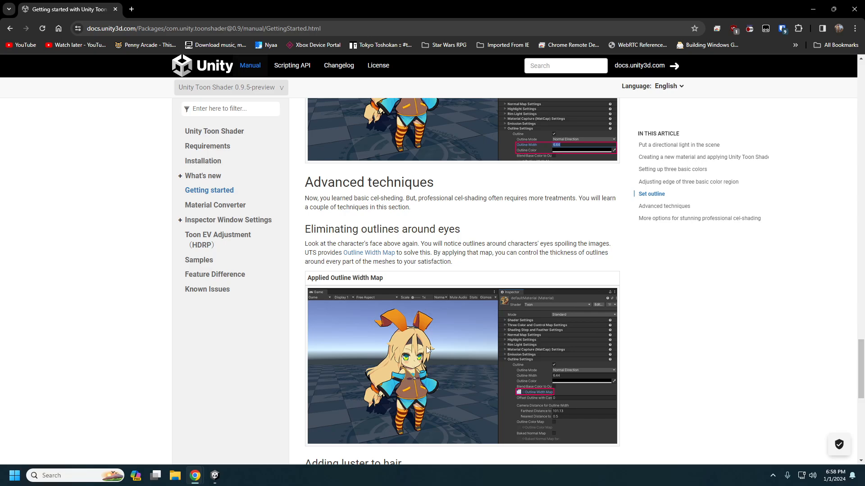
scroll(431, 359, "up", 2)
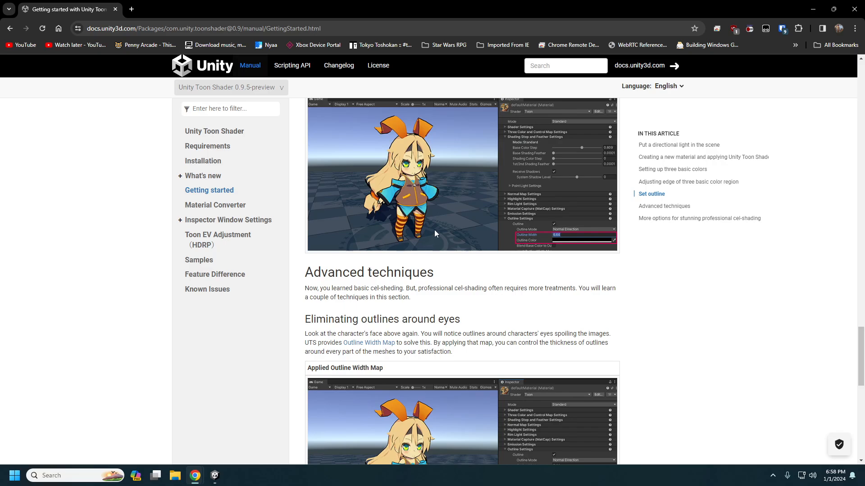
scroll(434, 233, "down", 8)
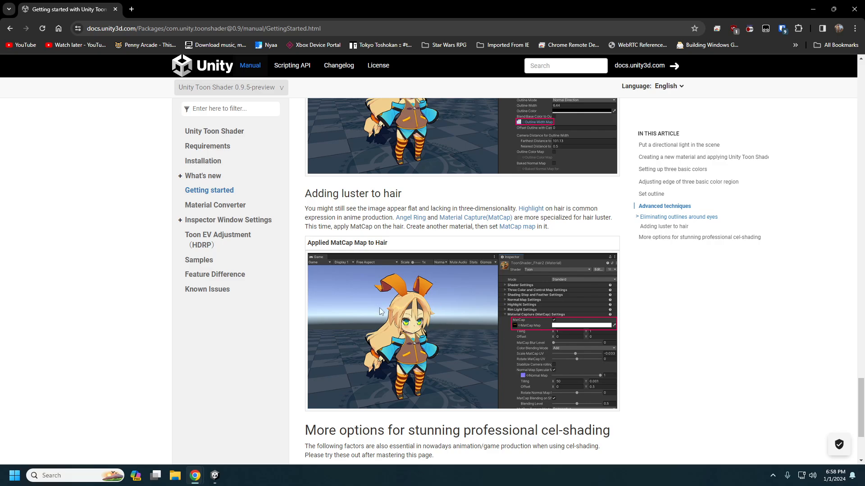
Open the Angel Ring documentation from the hair luster section and look through its projection settings and clipping mask example.
left_click(404, 219)
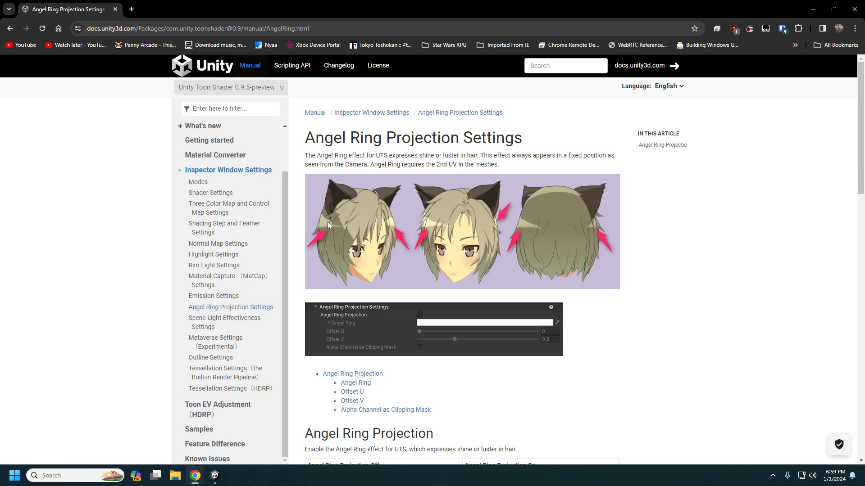
scroll(328, 222, "down", 15)
scroll(183, 253, "up", 1)
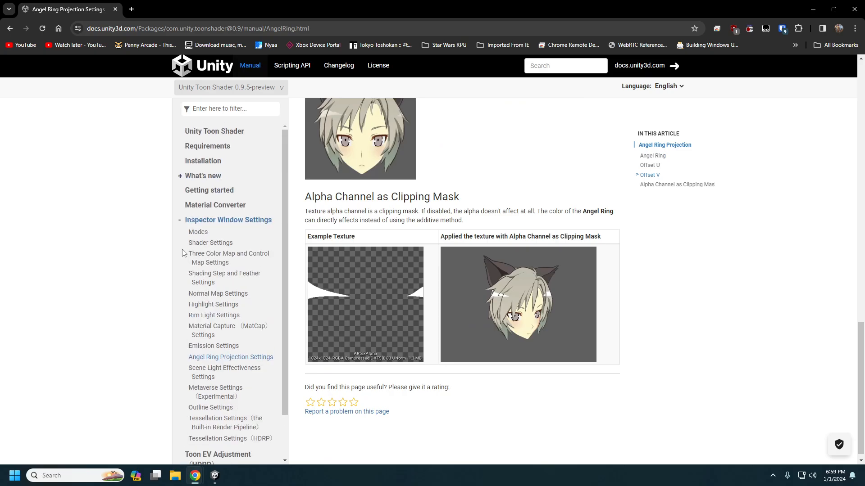
scroll(183, 253, "up", 1)
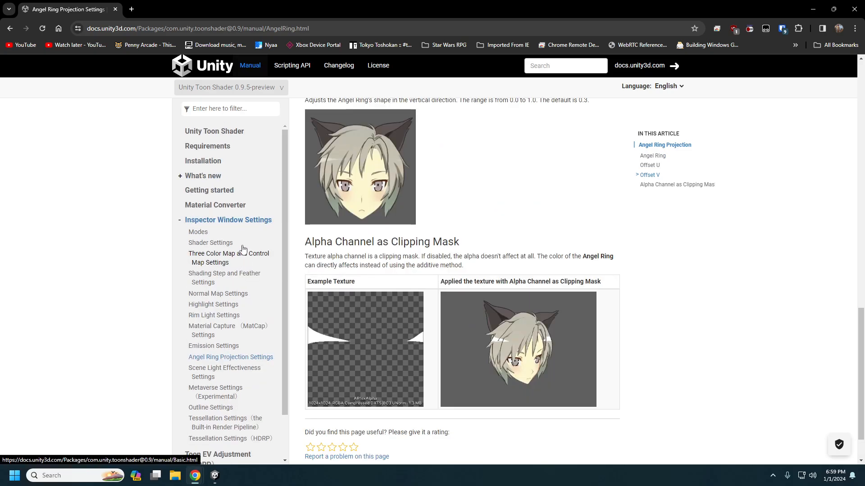
Switch to the Unity editor, view the Unity Toon Shader package's samples in the Package Manager, and return to the AngelRing scene.
key("alt+Tab")
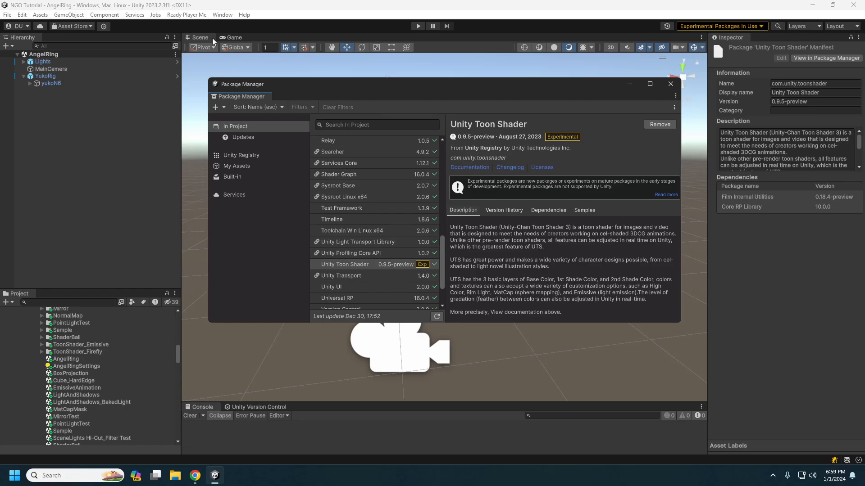
left_click(394, 268)
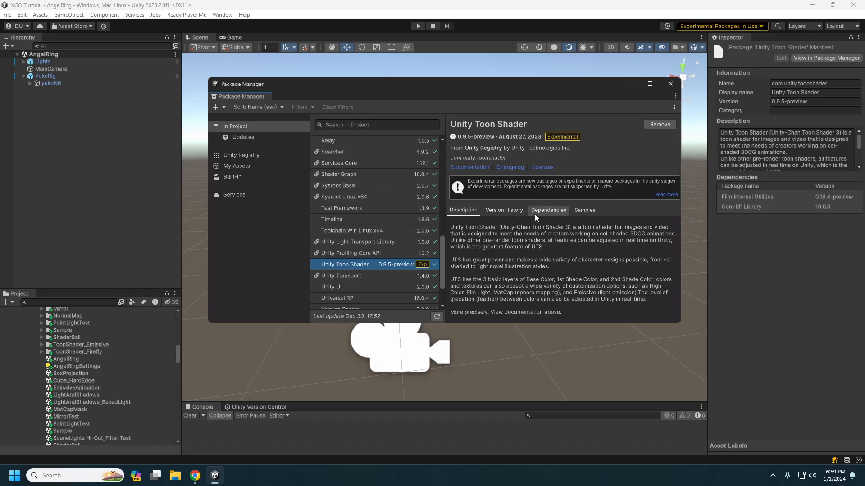
left_click(584, 214)
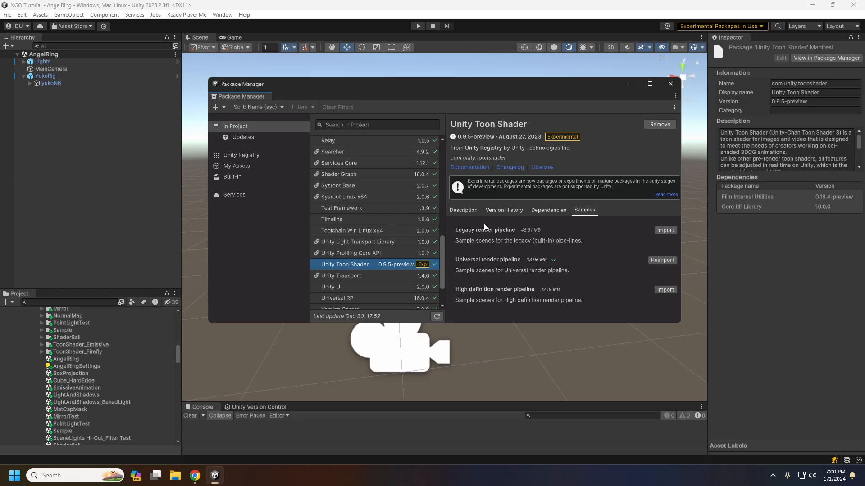
left_click(77, 189)
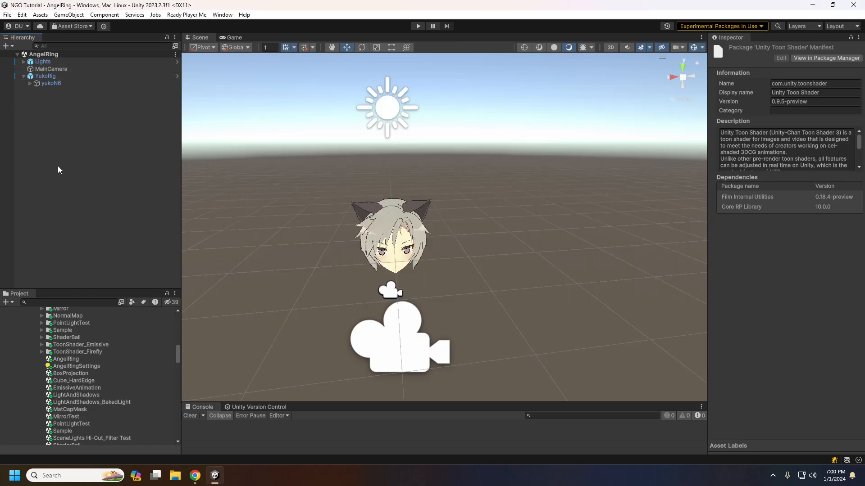
Play the AngelRing scene and open the hair_main_Zofs material used by Ntest_hair010 under yukoN6.
key("ctrl+p")
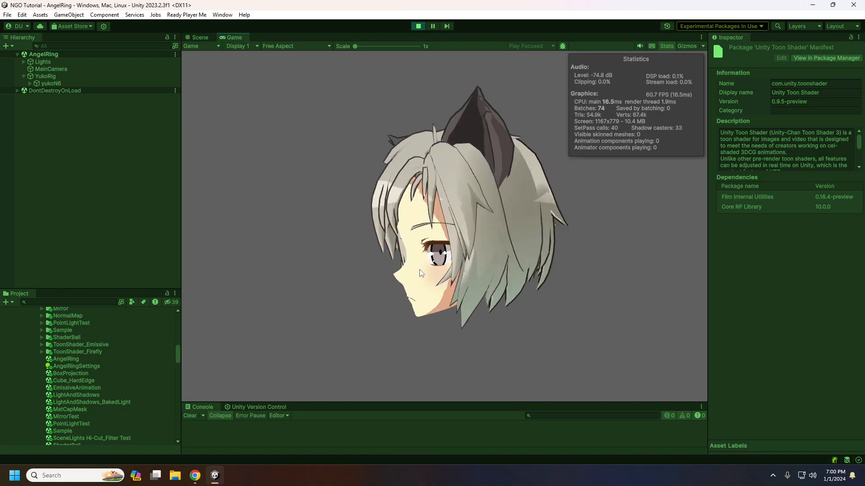
left_click(30, 84)
left_click(61, 98)
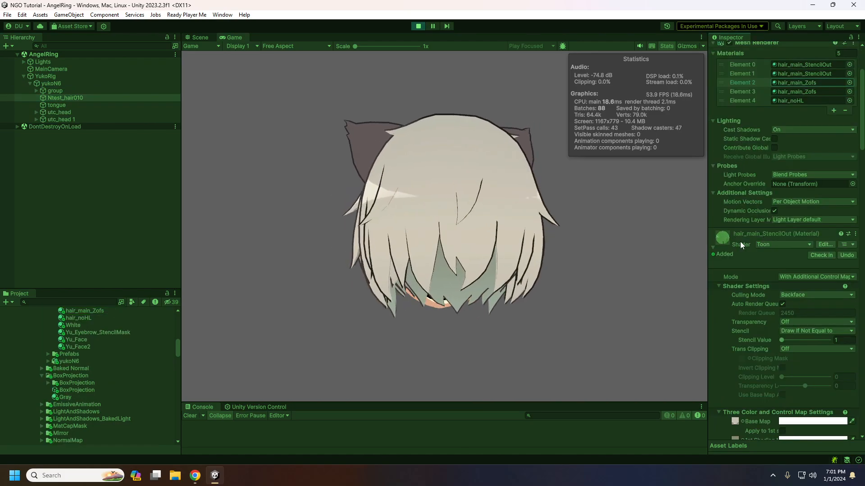
scroll(757, 239, "down", 1)
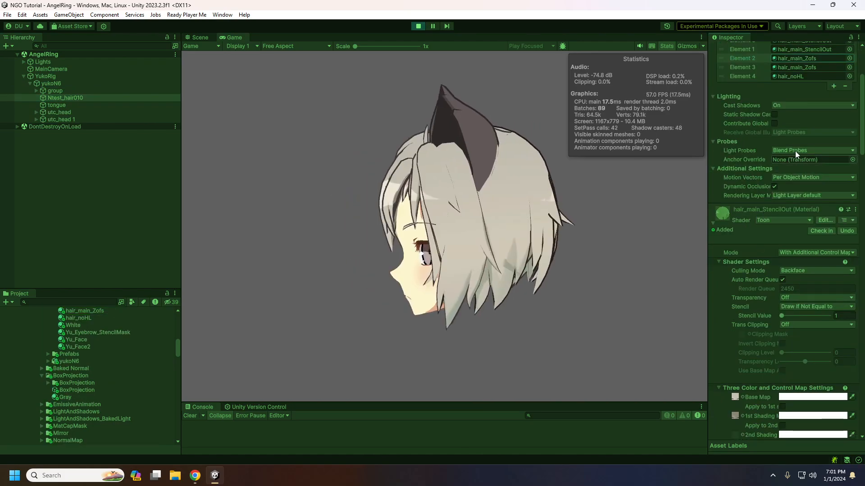
scroll(777, 105, "up", 1)
double_click(787, 83)
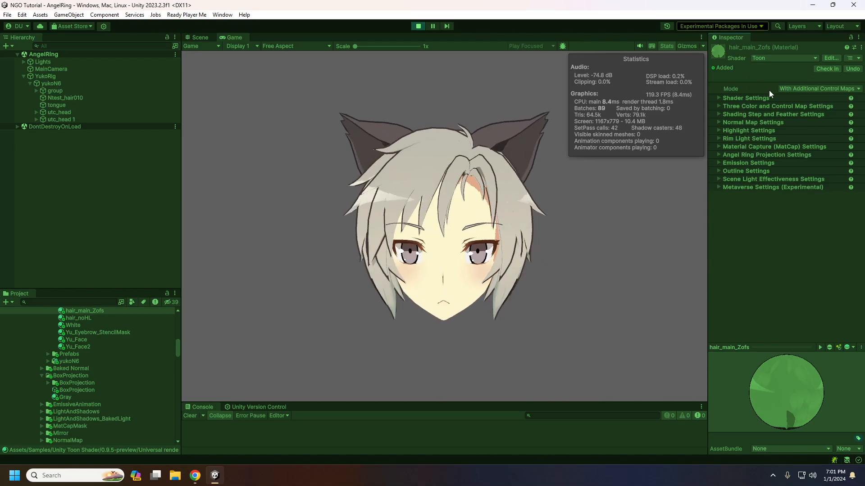
Review the hair_main_Zofs material's mode options, Angel Ring Projection Settings, and Three Color and Control Map Settings including Shadow Control Maps.
left_click(797, 88)
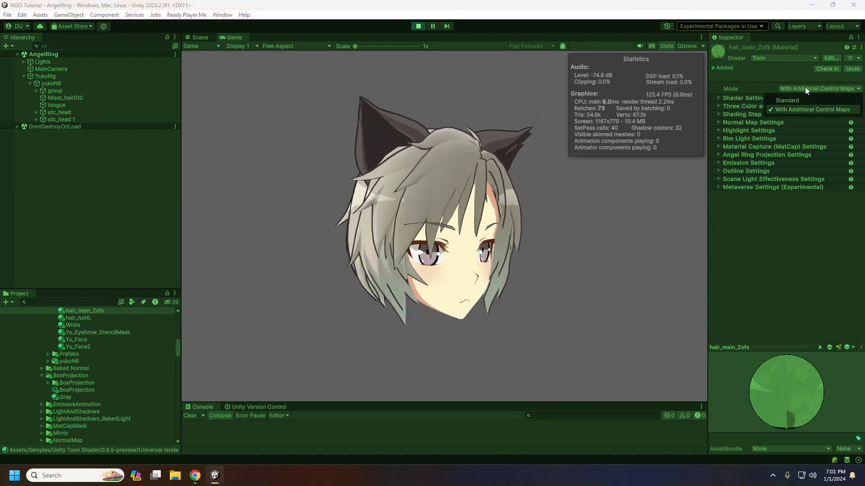
left_click(778, 111)
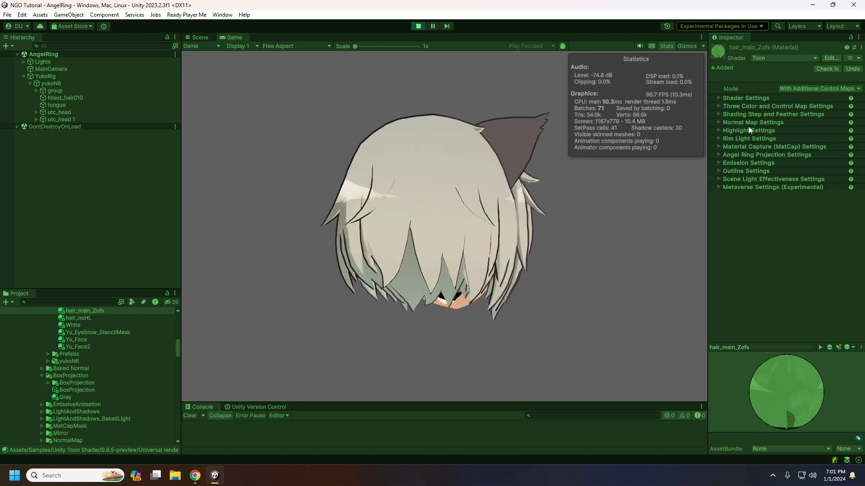
left_click(722, 155)
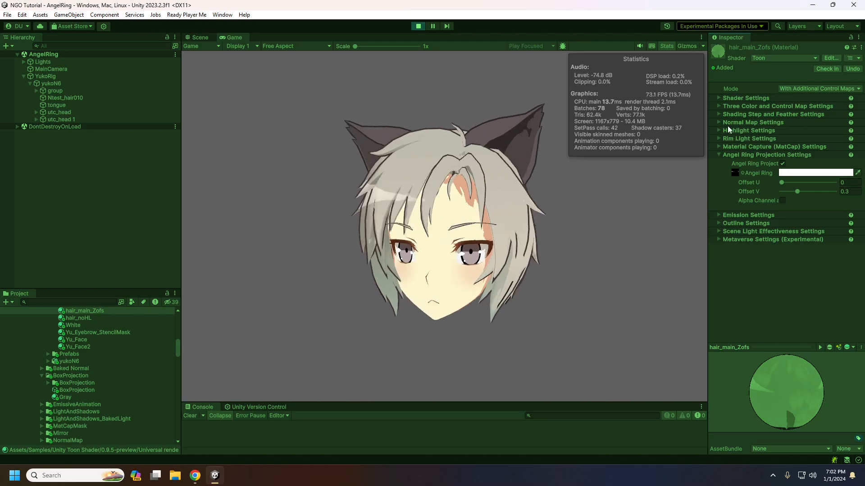
left_click(719, 114)
left_click(717, 218)
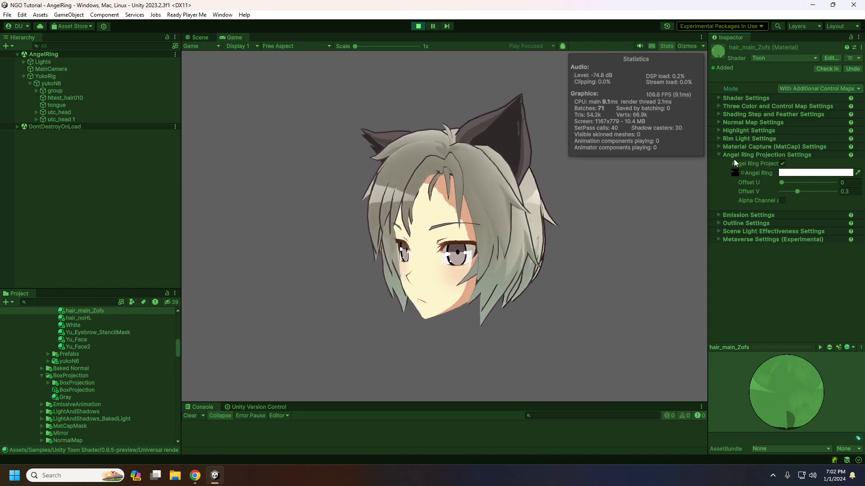
left_click(720, 155)
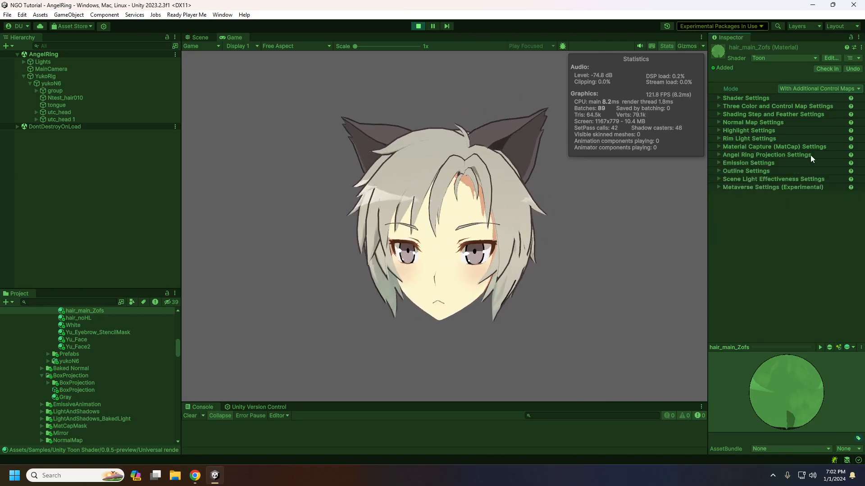
left_click(765, 98)
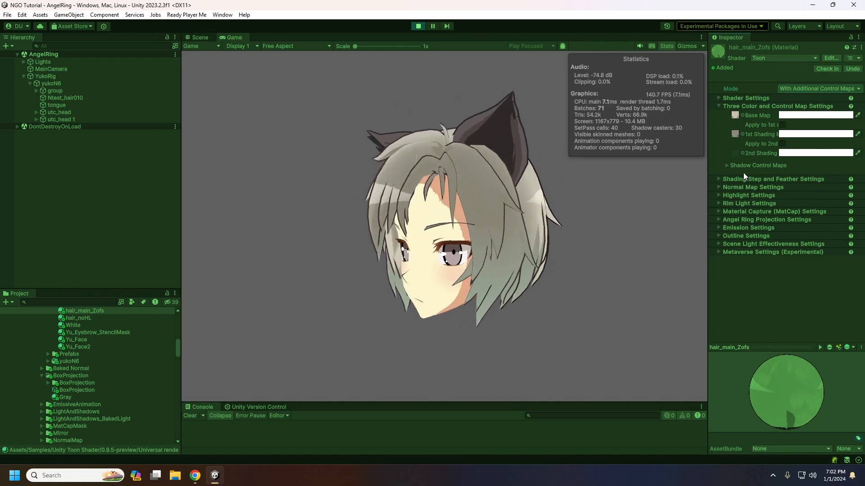
left_click(726, 166)
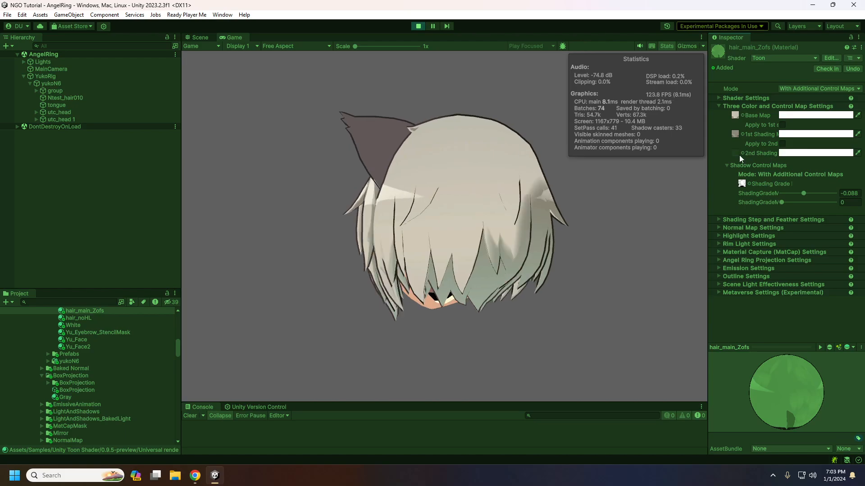
Set the hair material's 2nd shading color to black (000000) and its 1st Shade Color Step to 0.023.
left_click(783, 144)
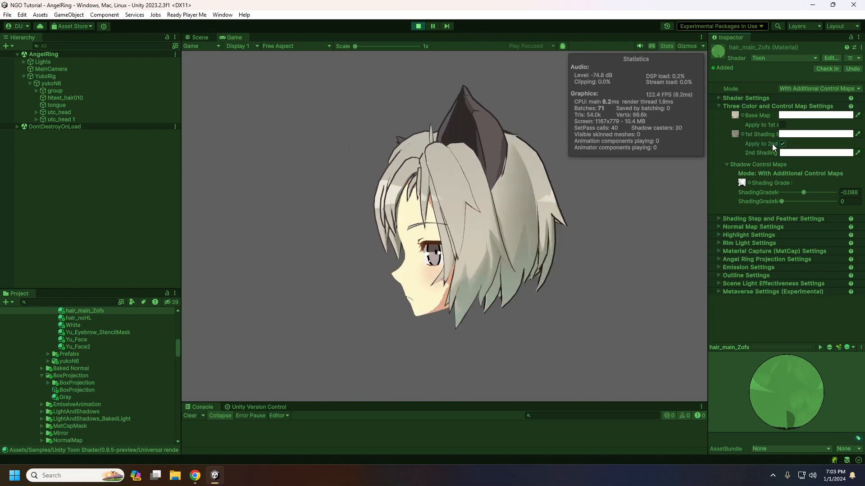
left_click(799, 152)
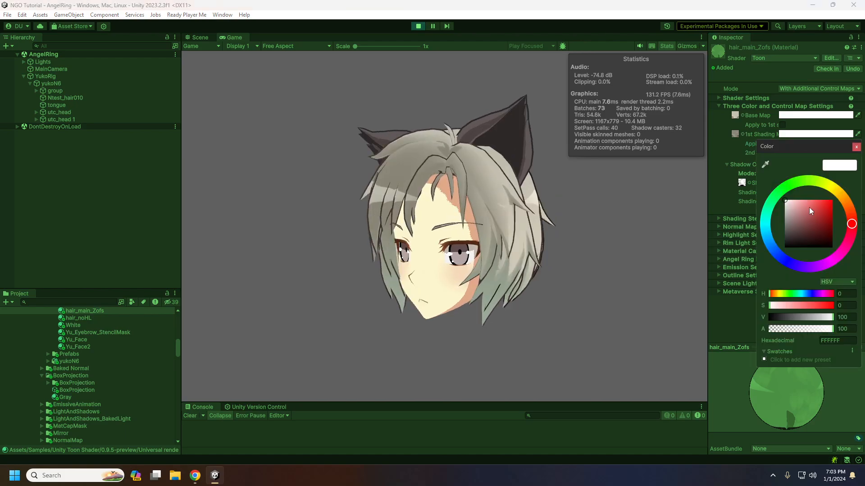
left_click_drag(779, 204, 784, 249)
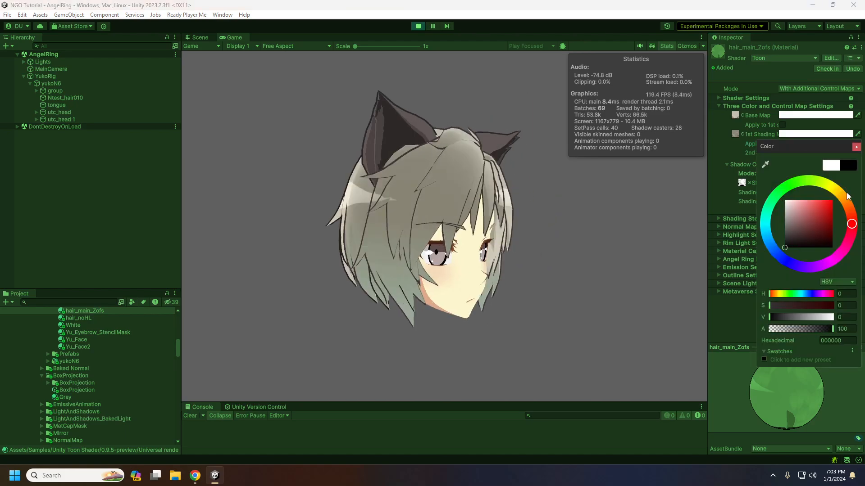
left_click(857, 147)
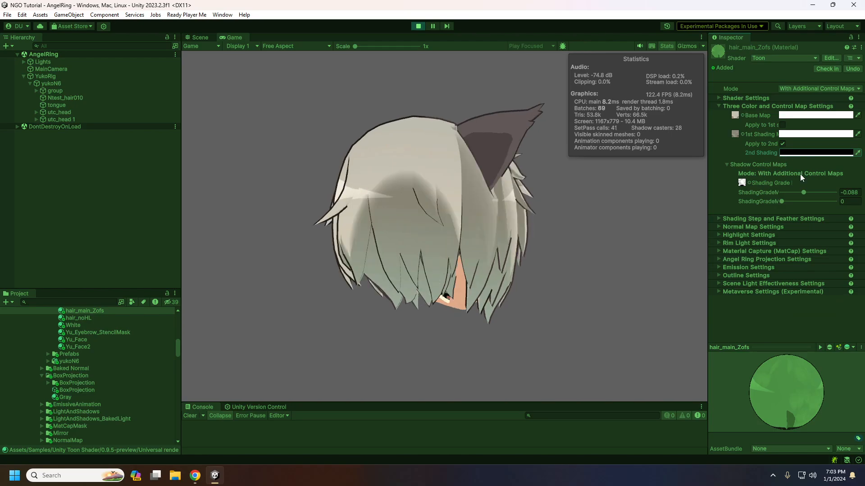
left_click(768, 143)
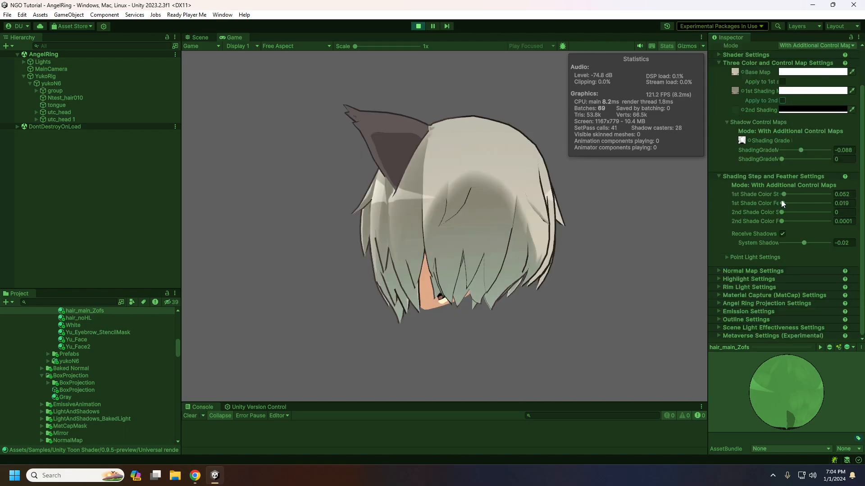
left_click(781, 193)
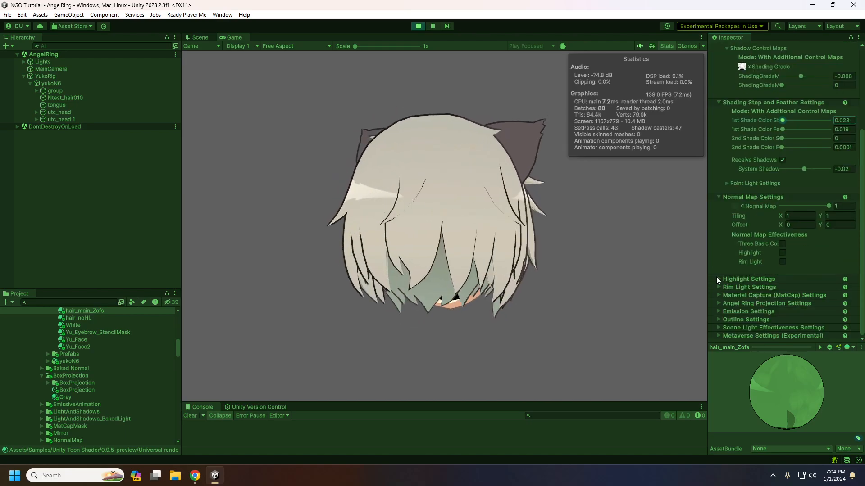
Look through the hair material's Highlight, Rim Light, MatCap, Angel Ring Projection, Emission and Outline settings.
left_click(716, 277)
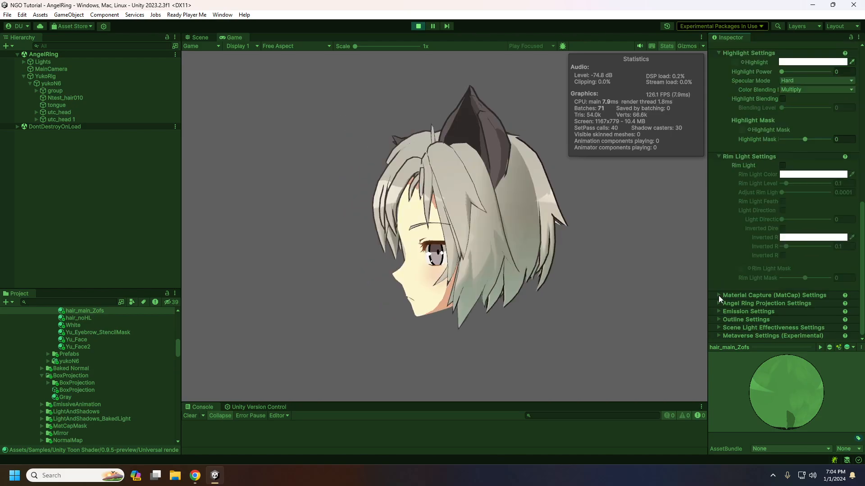
left_click(718, 295)
scroll(729, 281, "down", 5)
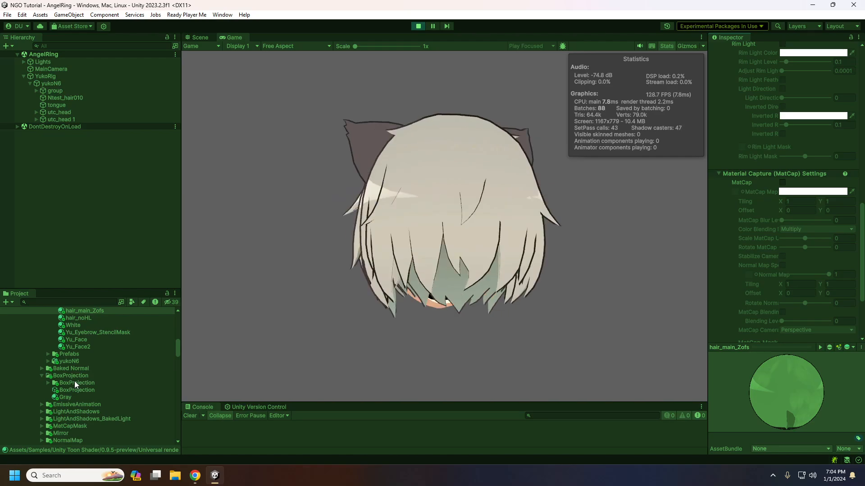
scroll(74, 381, "down", 5)
scroll(721, 316, "down", 3)
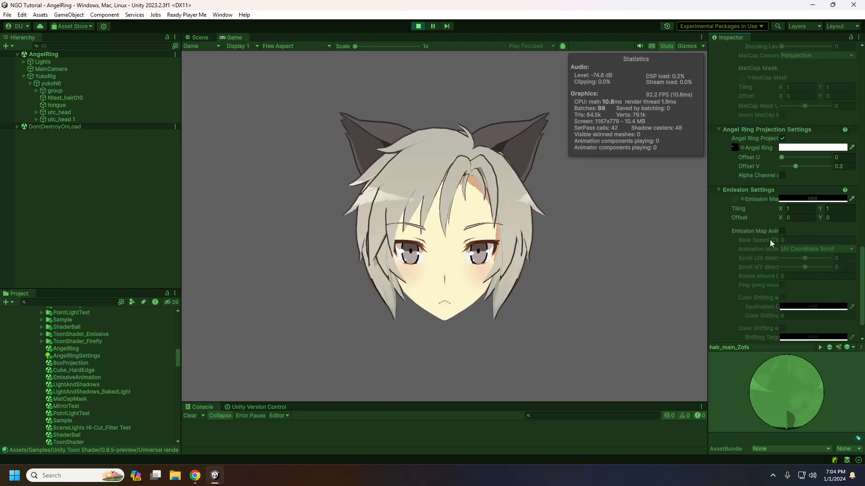
scroll(769, 242, "down", 1)
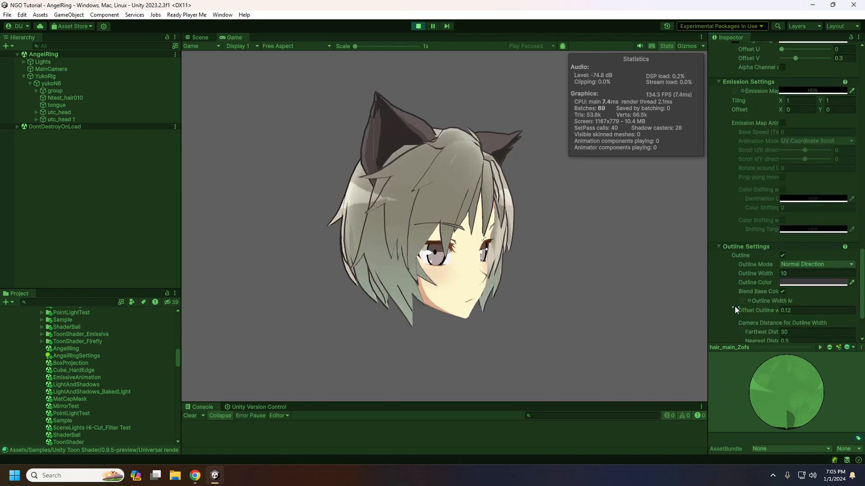
scroll(735, 307, "down", 1)
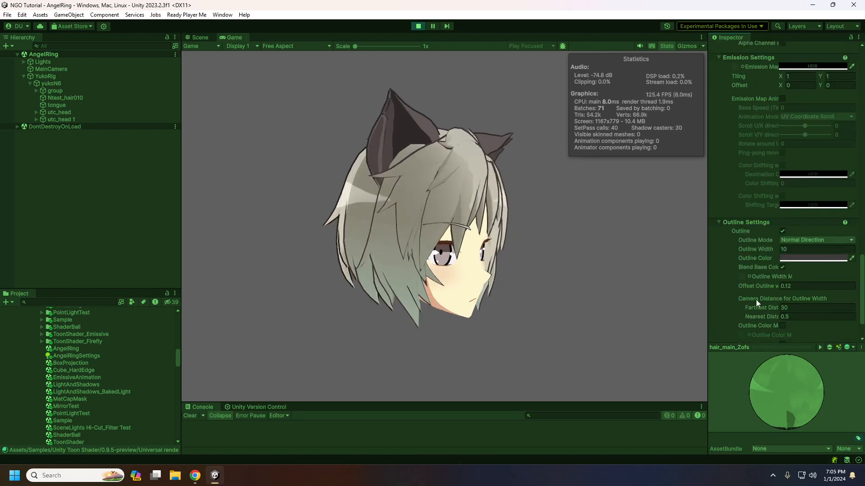
left_click_drag(761, 249, 604, 345)
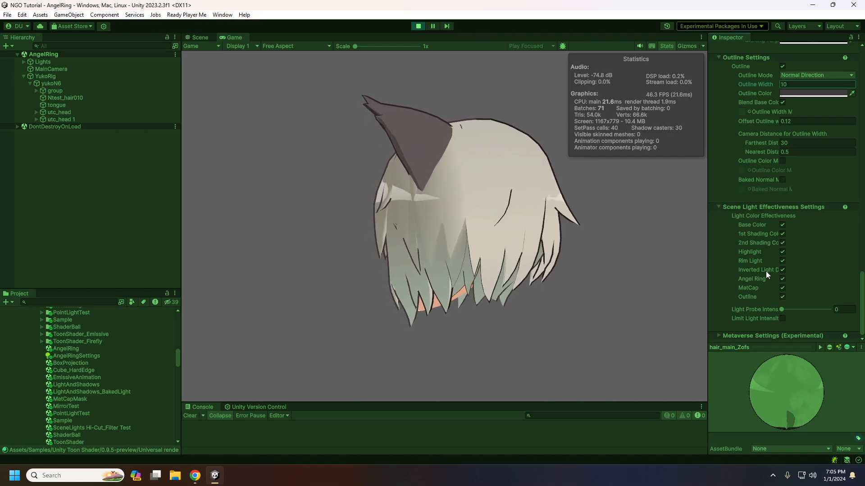
Enable Metaverse Light in the hair material's experimental Metaverse Settings with its intensity at 1.
left_click(719, 335)
scroll(728, 285, "down", 3)
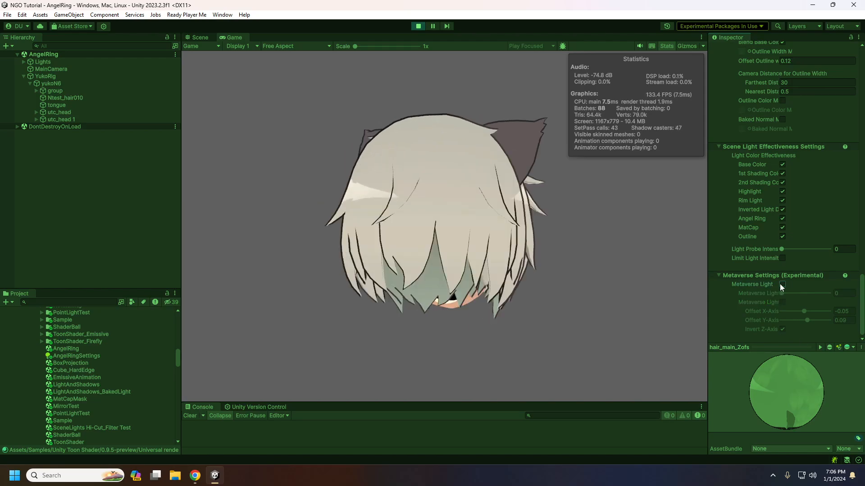
left_click(782, 284)
left_click(782, 285)
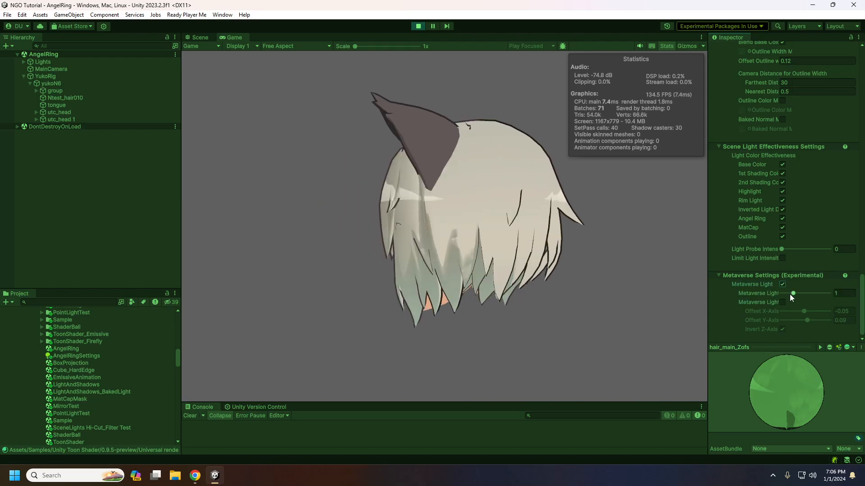
left_click(792, 294)
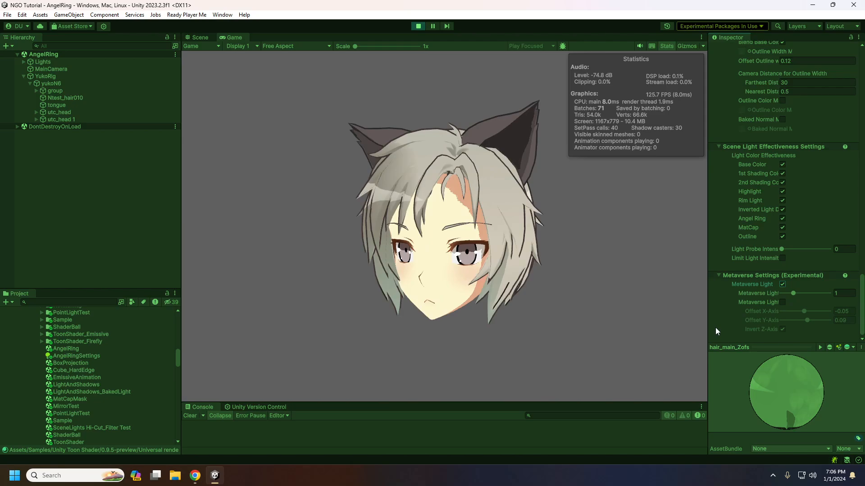
Stop playing the AngelRing scene, then open the BoxProjection sample scene and play it.
left_click(418, 26)
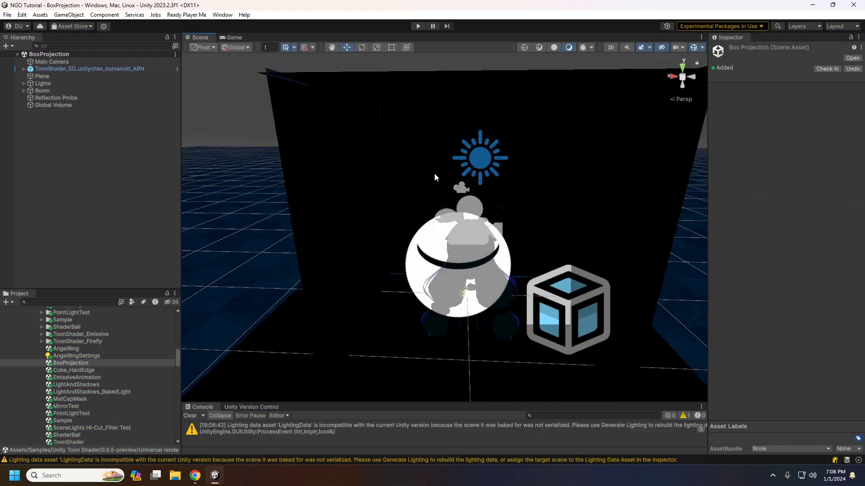
left_click(418, 28)
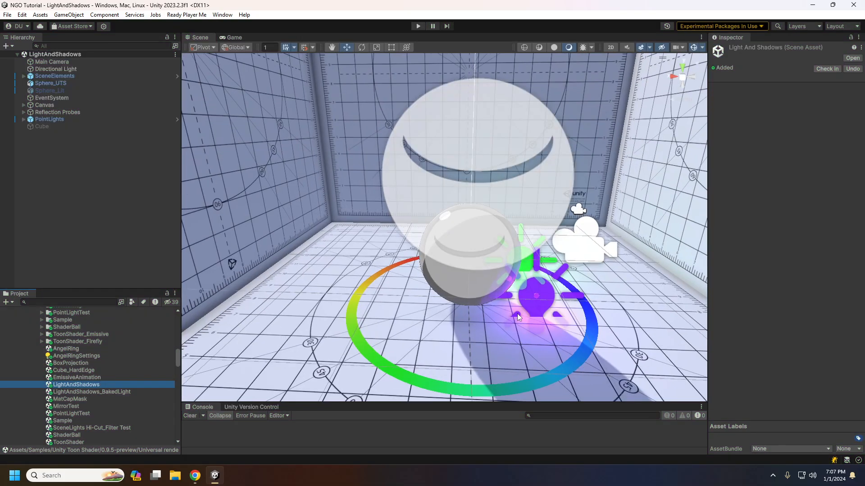
Inspect the sphere in the LightAndShadows scene up close, play that scene, and play the LightAndShadows_BakedLight scene.
scroll(517, 314, "up", 3)
middle_click_drag(509, 299, 513, 238)
right_click_drag(514, 239, 558, 270)
scroll(558, 270, "up", 1)
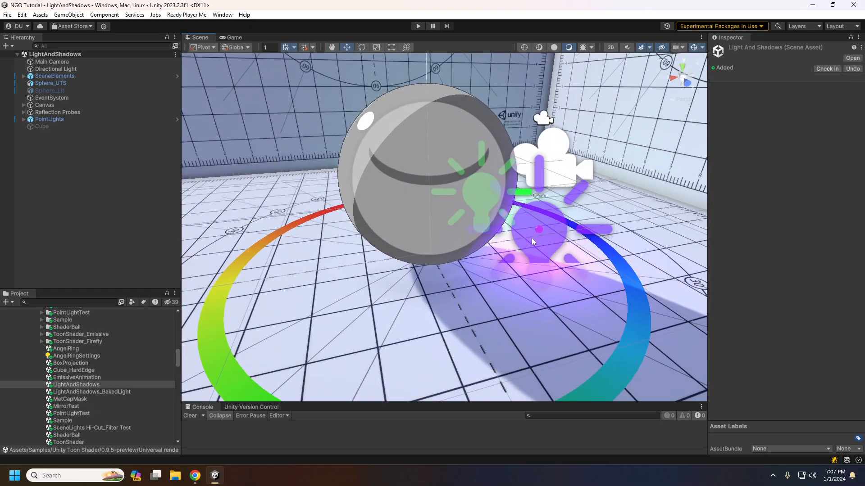
key("ctrl+p")
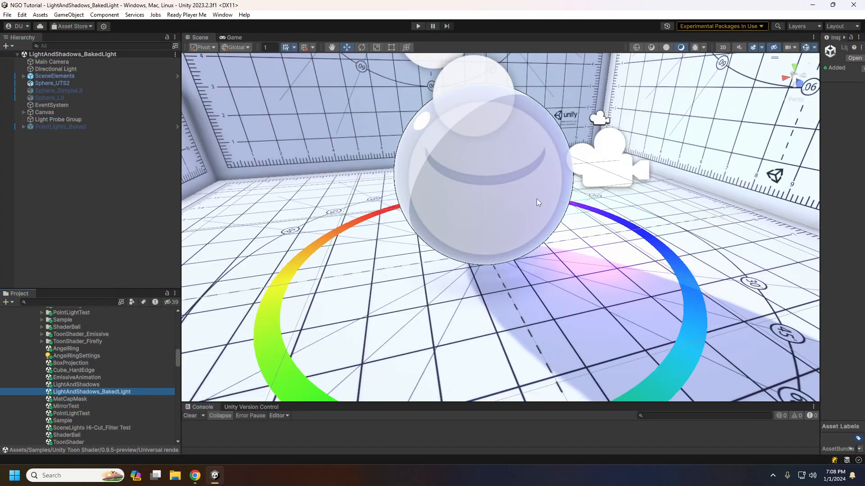
left_click(418, 26)
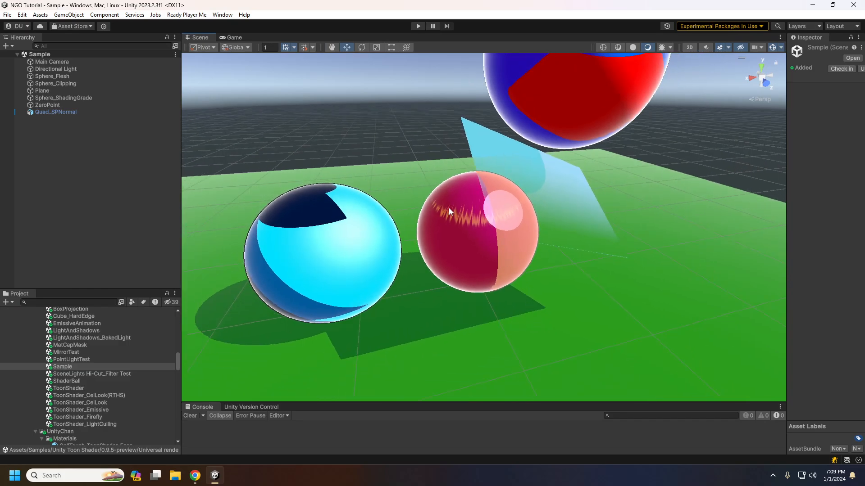
Select Sphere_Flesh in the Sample scene, widen the Inspector, and examine its Rim Light and MatCap settings.
left_click(449, 210)
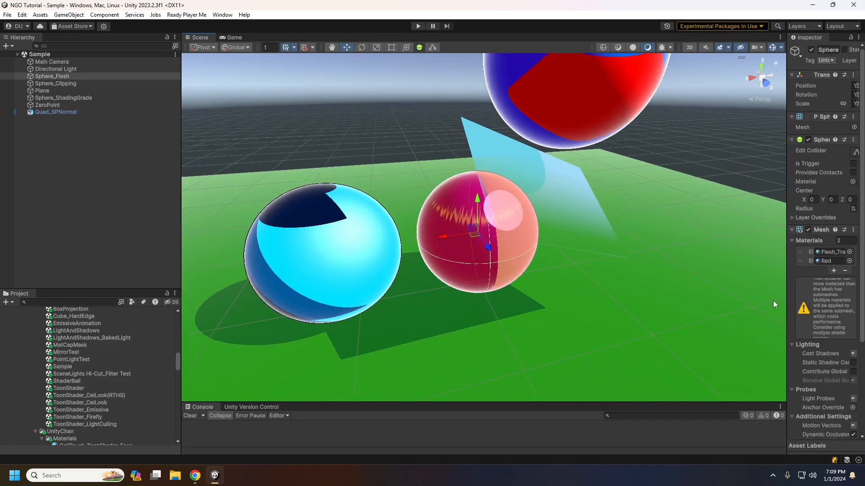
left_click_drag(787, 274, 722, 273)
left_click(500, 193)
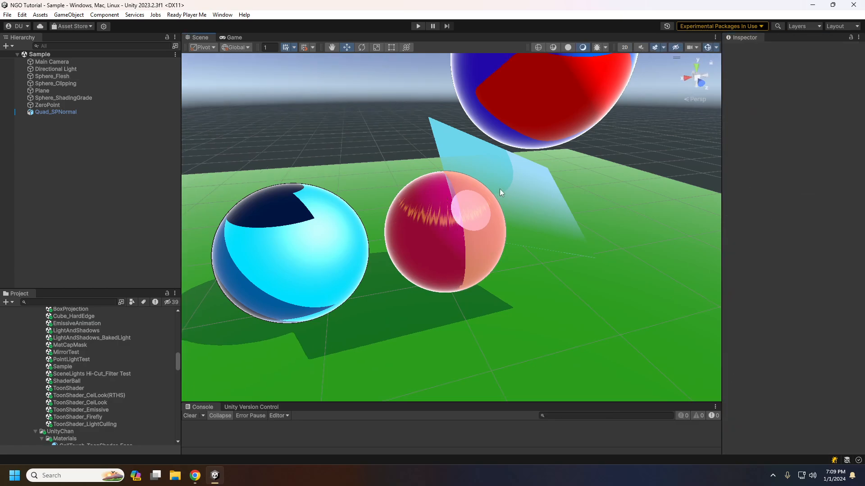
scroll(496, 174, "down", 3)
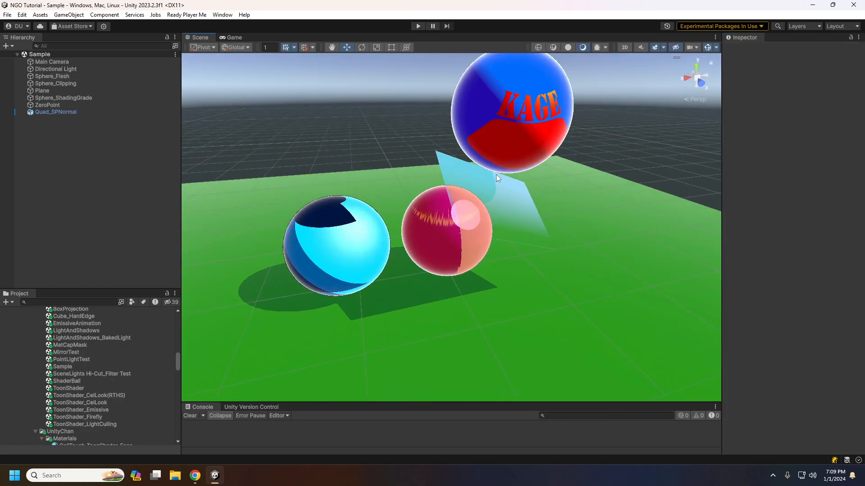
left_click(454, 206)
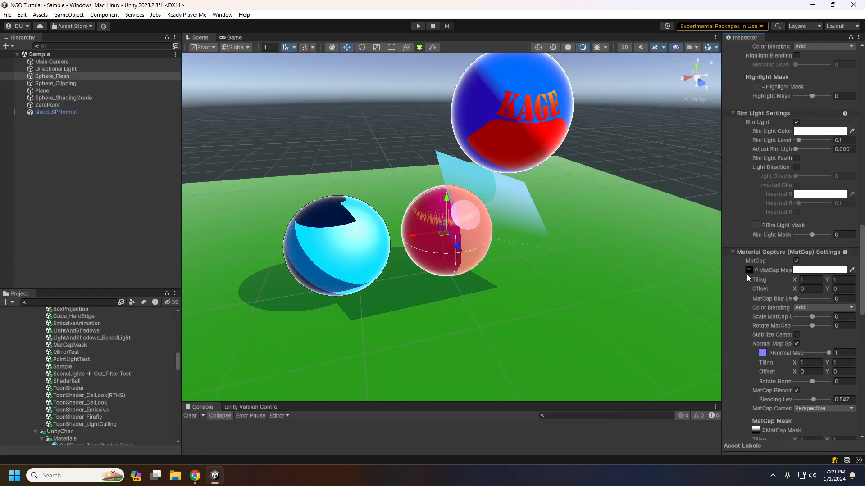
Play the ToonShader sample scene and view the character from the side and from above.
left_click(418, 25)
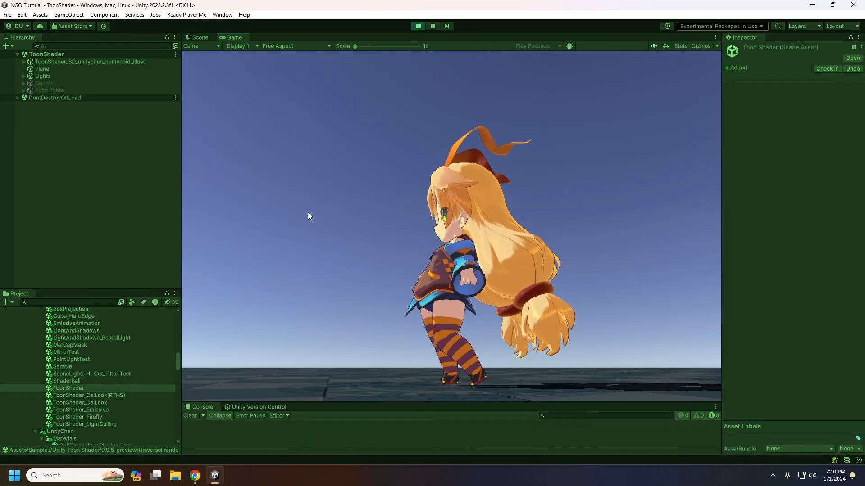
left_click_drag(308, 212, 359, 244)
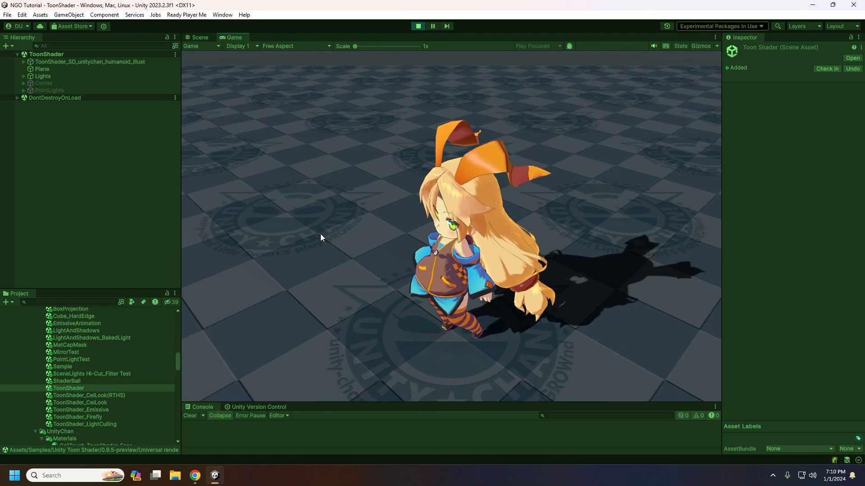
left_click_drag(320, 234, 326, 252)
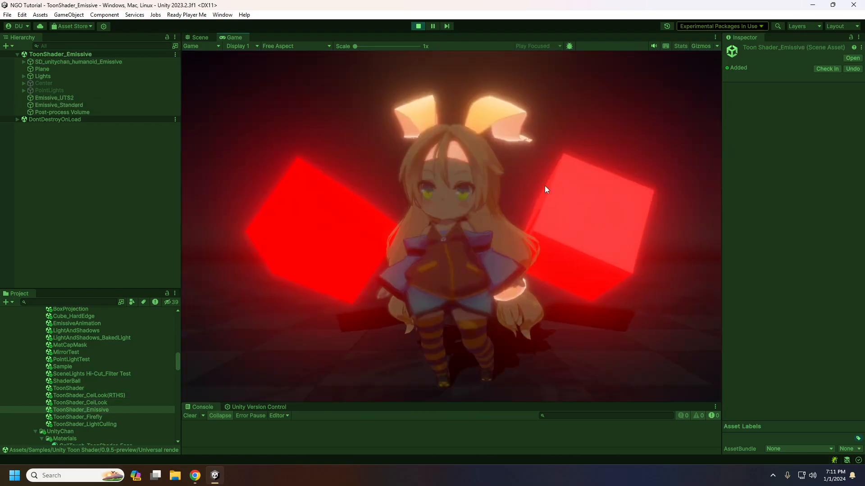
Examine the glowing cubes in the ToonShader_Emissive scene and the moving coloured lights on the character in ToonShader_Firefly during play.
left_click_drag(524, 188, 563, 191)
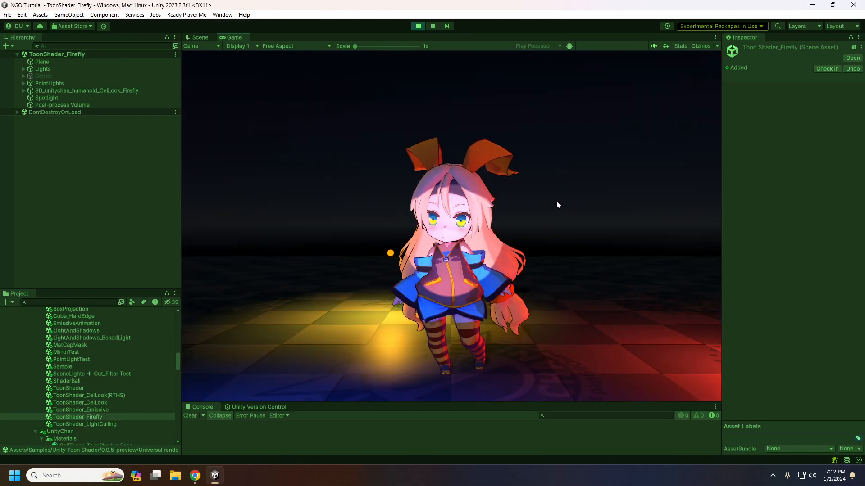
right_click_drag(526, 212, 353, 213)
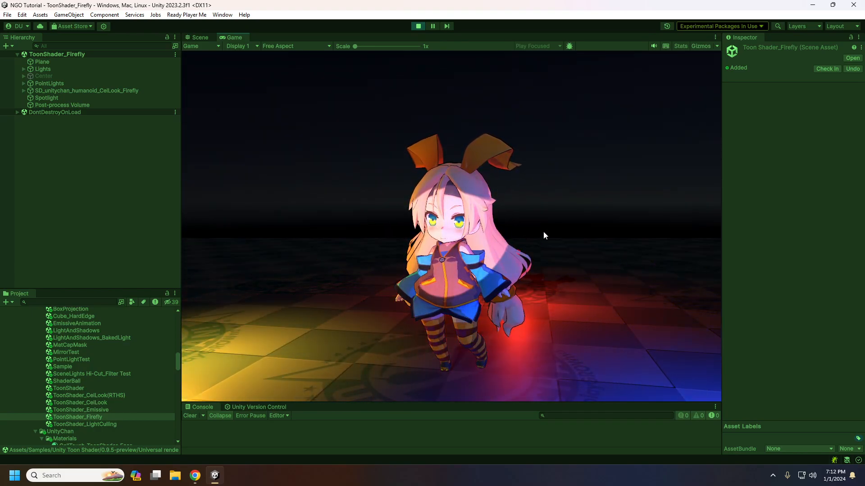
mouse_move(543, 231)
right_mouse_down()
mouse_move(517, 233)
mouse_move(545, 233)
right_mouse_up()
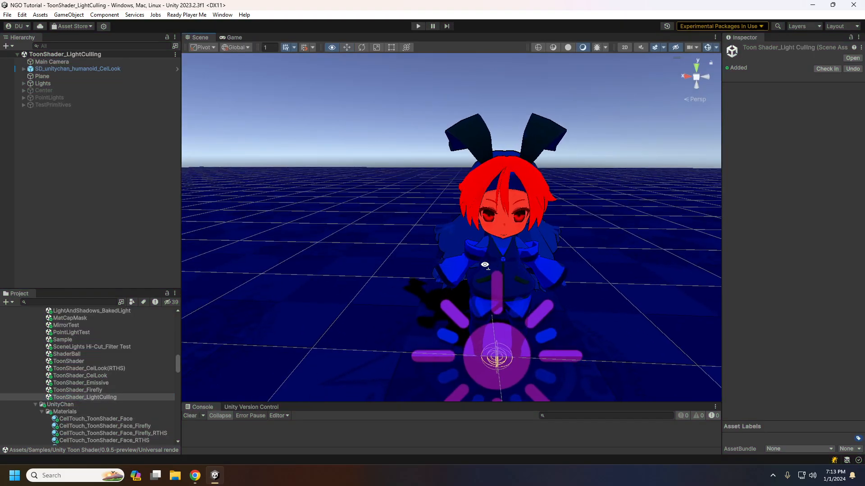
Play the ToonShader_LightCulling scene, set Directional light_Face's colour to white and turn its X rotation to about -110.
right_click_drag(471, 267, 515, 258)
left_click(562, 255)
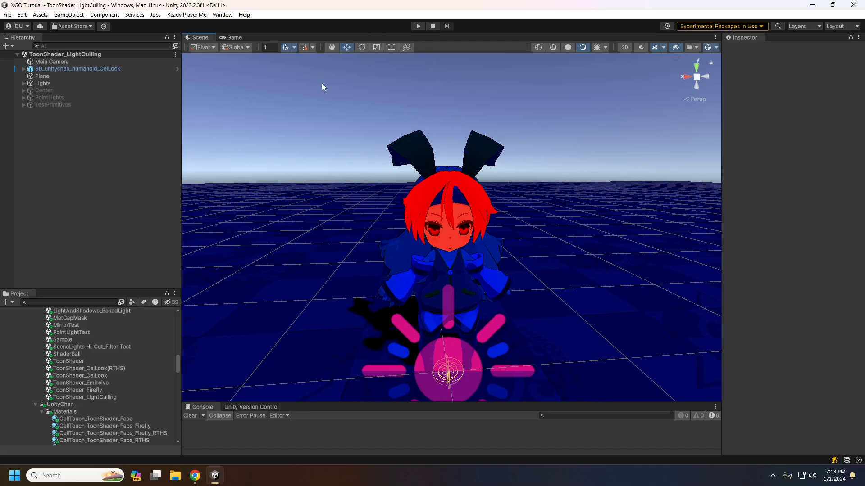
left_click(417, 25)
left_click(63, 83)
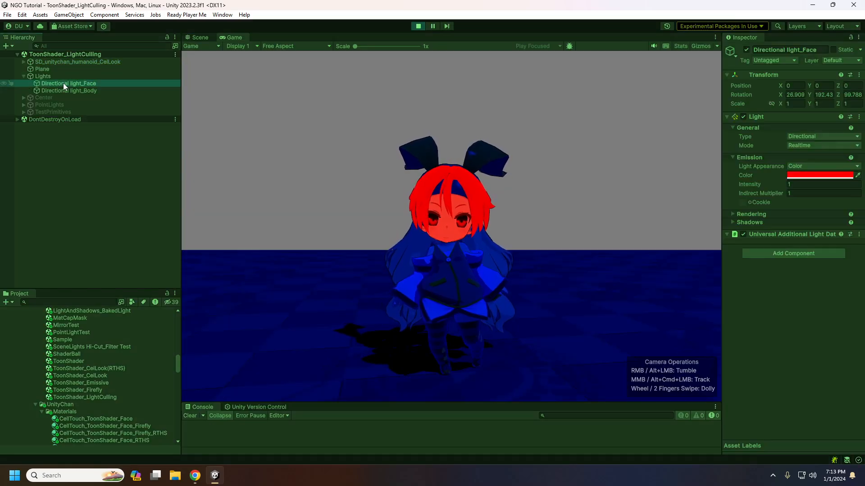
left_click(814, 175)
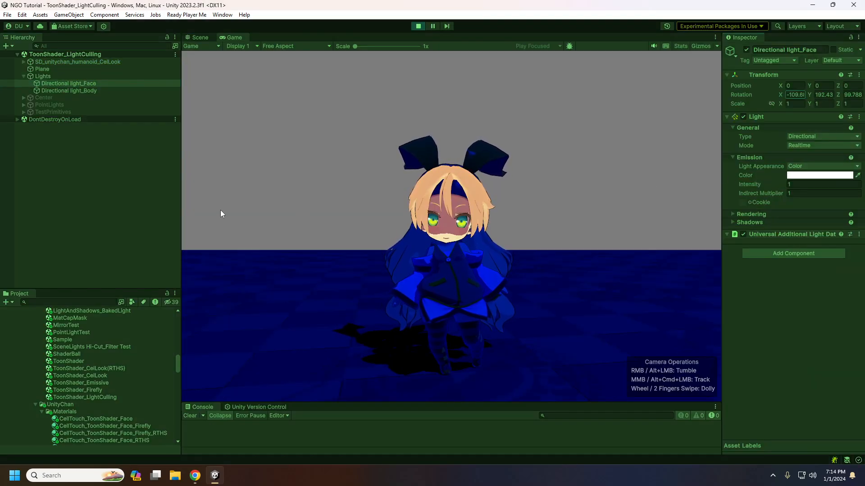
Turn Directional light_Body to an X rotation of 28.9, stop playing the scene and clear the selection.
left_click(72, 90)
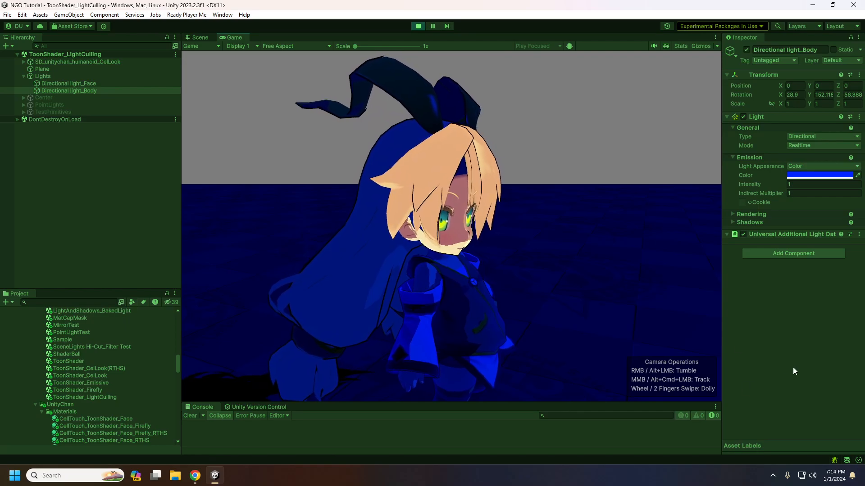
left_click(418, 26)
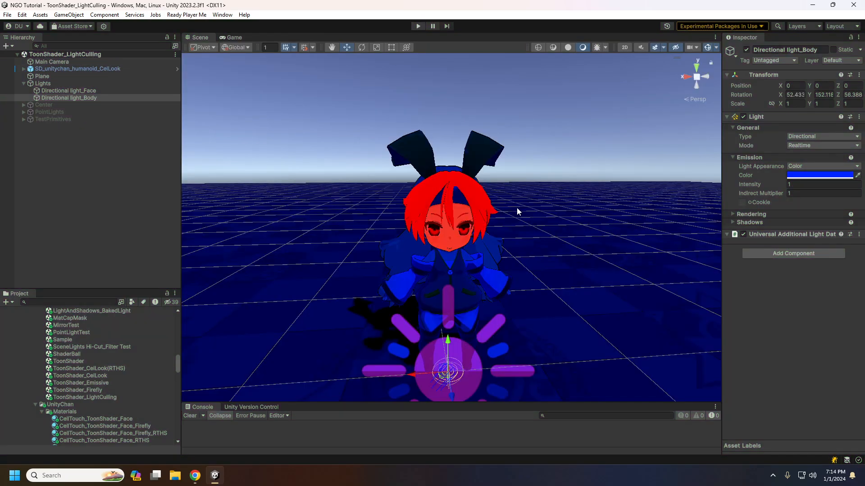
left_click(88, 229)
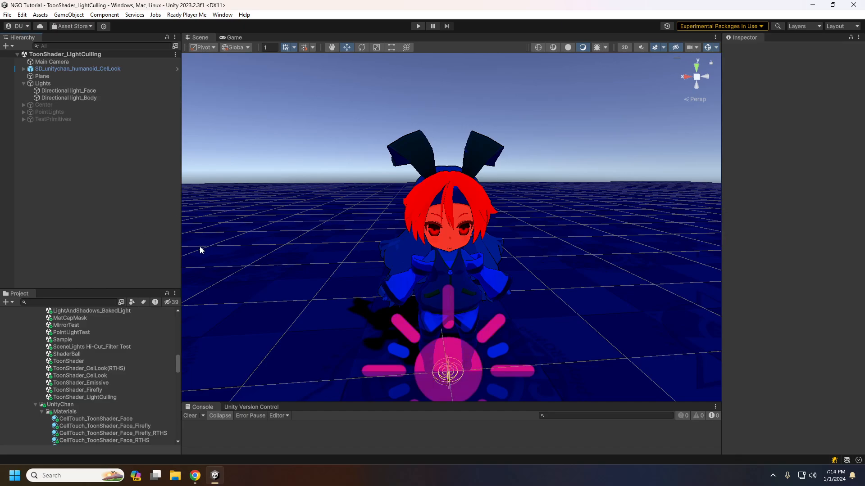